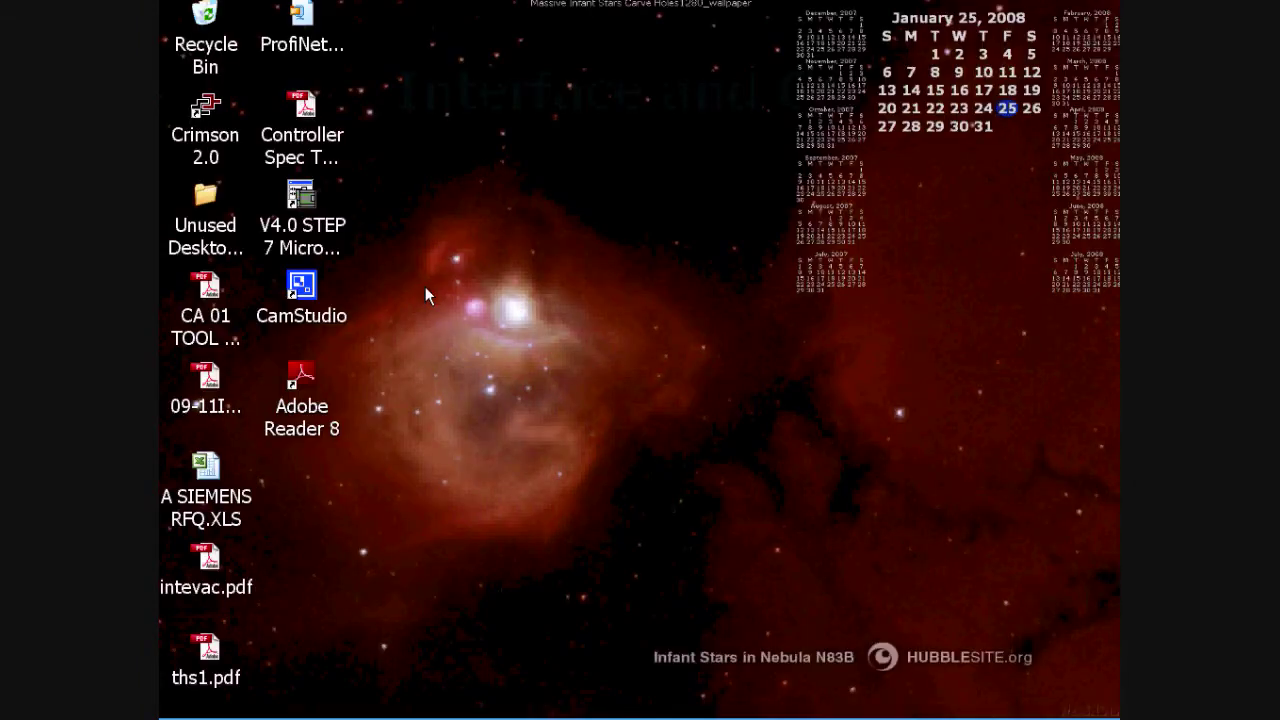
Launch Crimson 2.0, create a new DSPLE database and show its Communications window
double_click(217, 108)
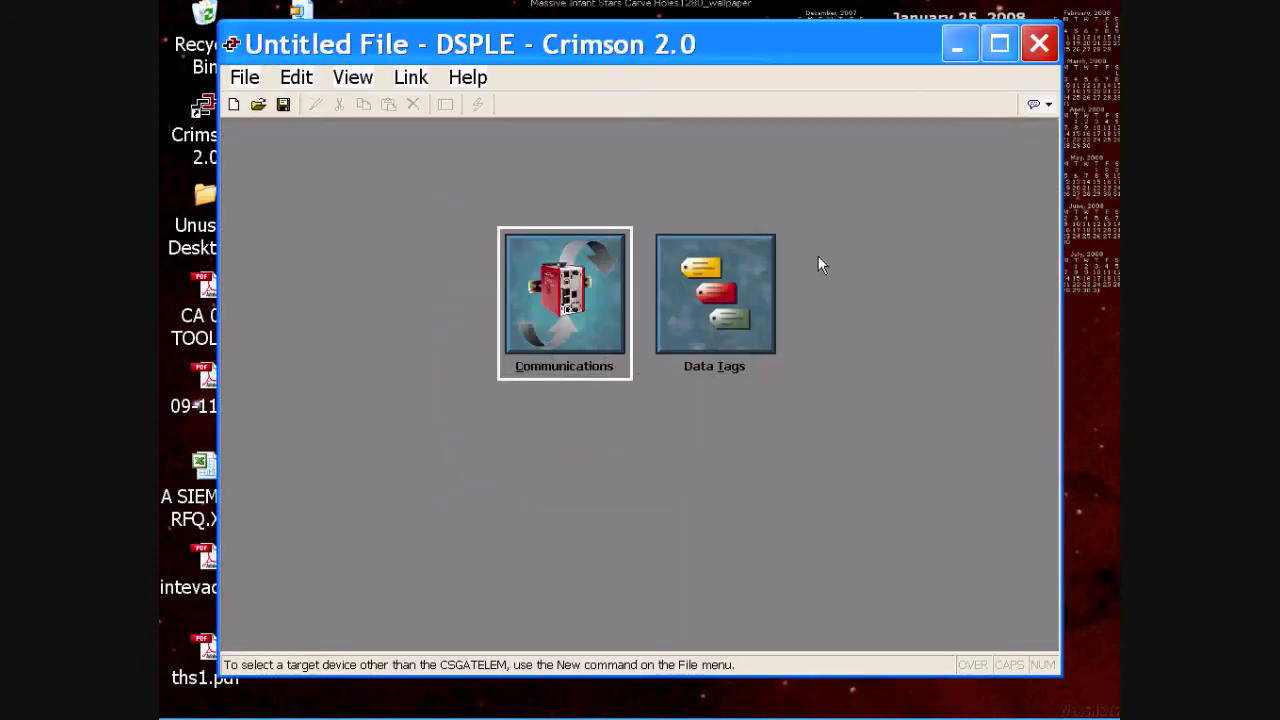
left_click(234, 105)
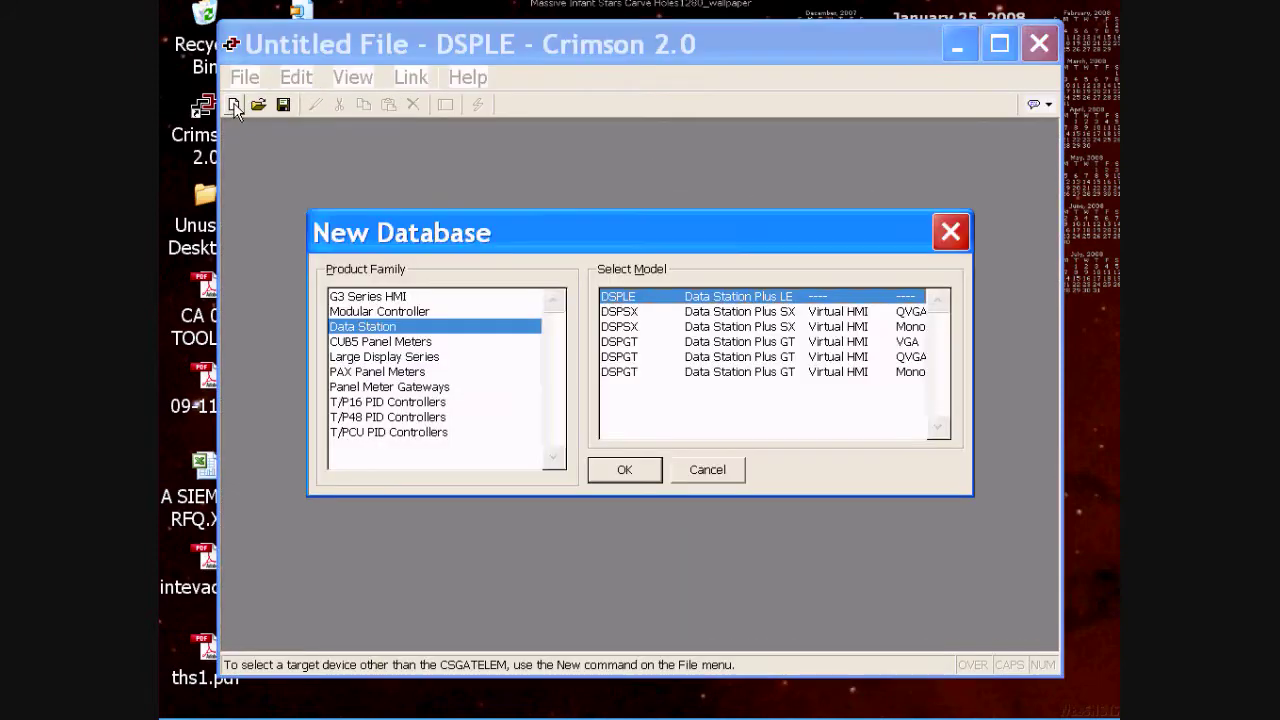
double_click(728, 298)
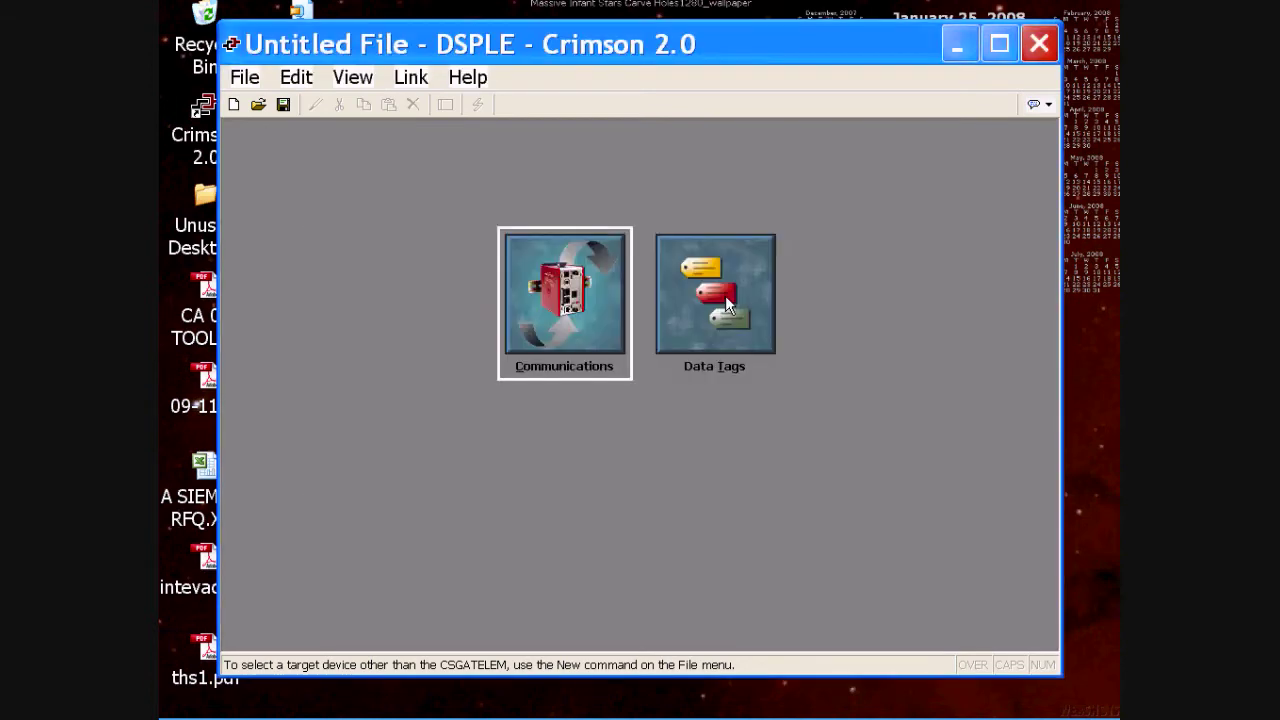
left_click(565, 321)
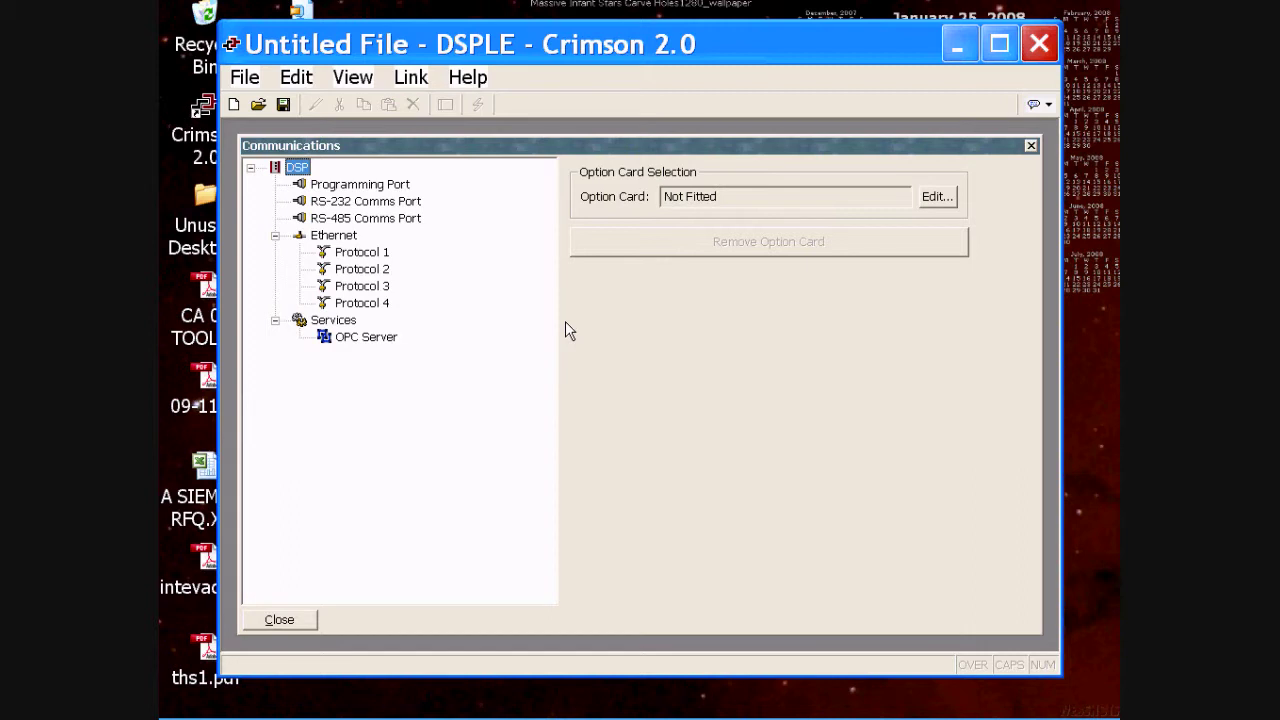
Maximize the window and review each DSP port and Protocol 1–4 settings
left_click(999, 44)
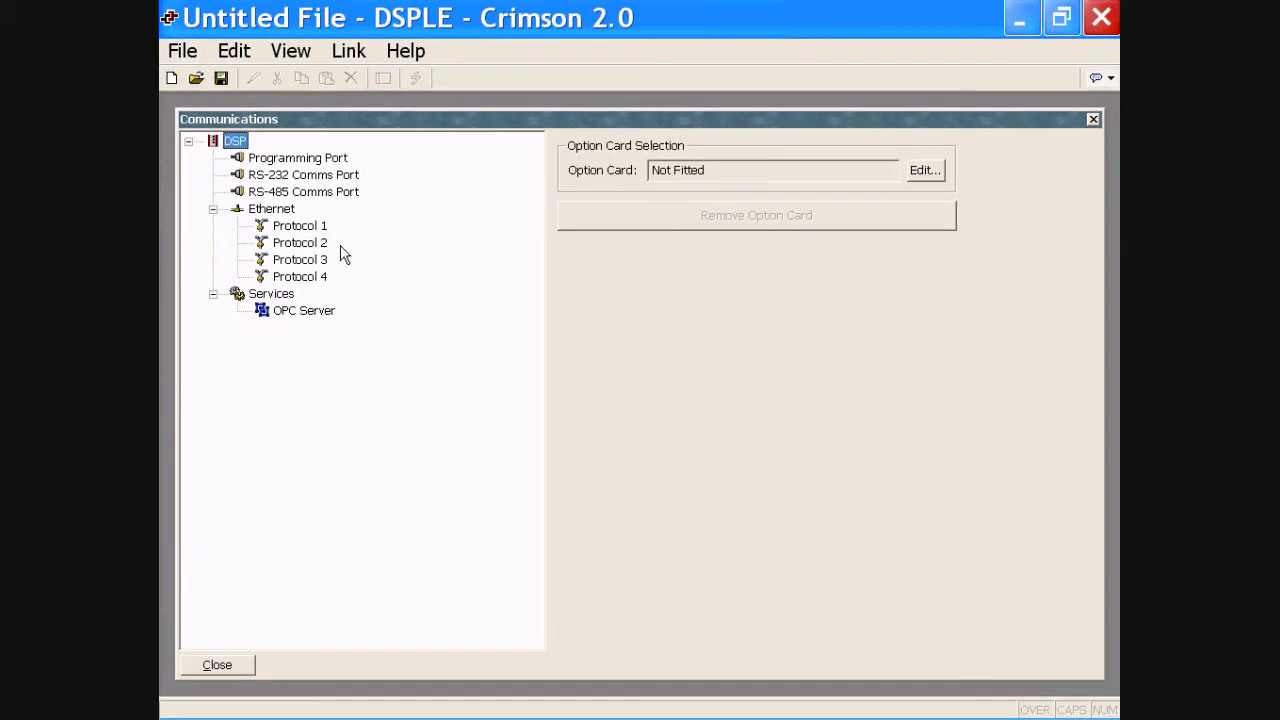
left_click(340, 158)
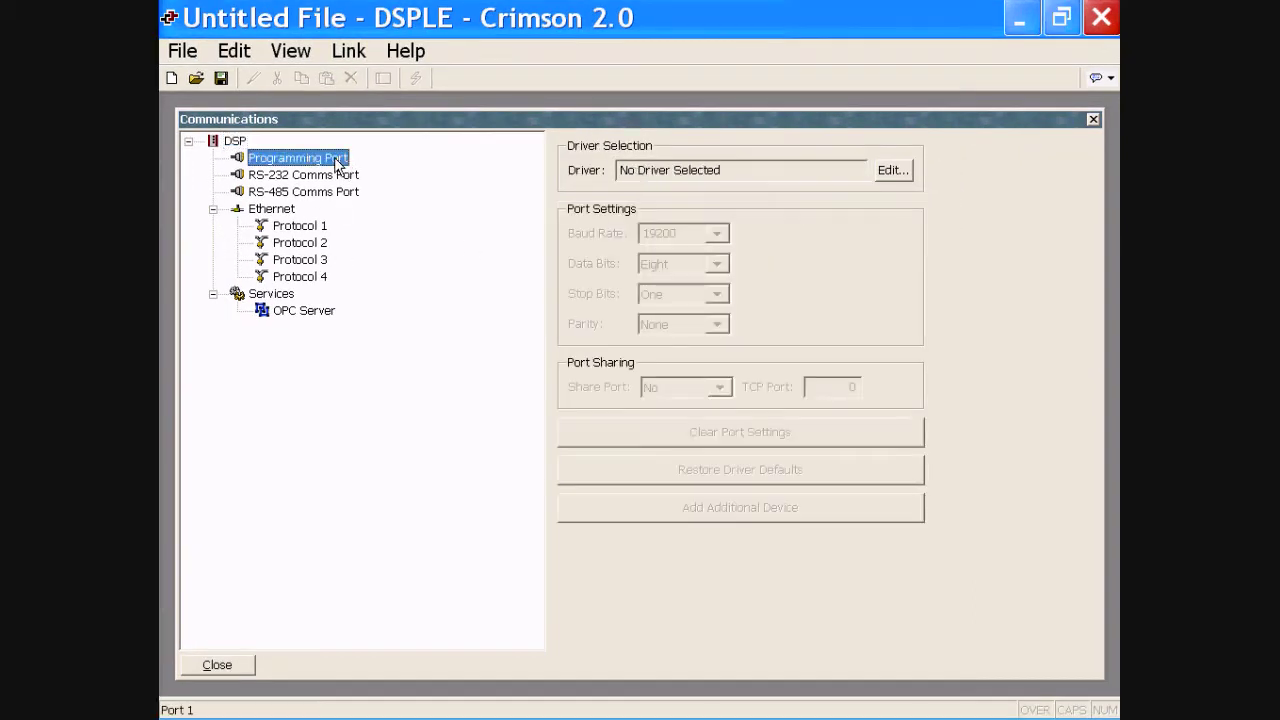
left_click(339, 175)
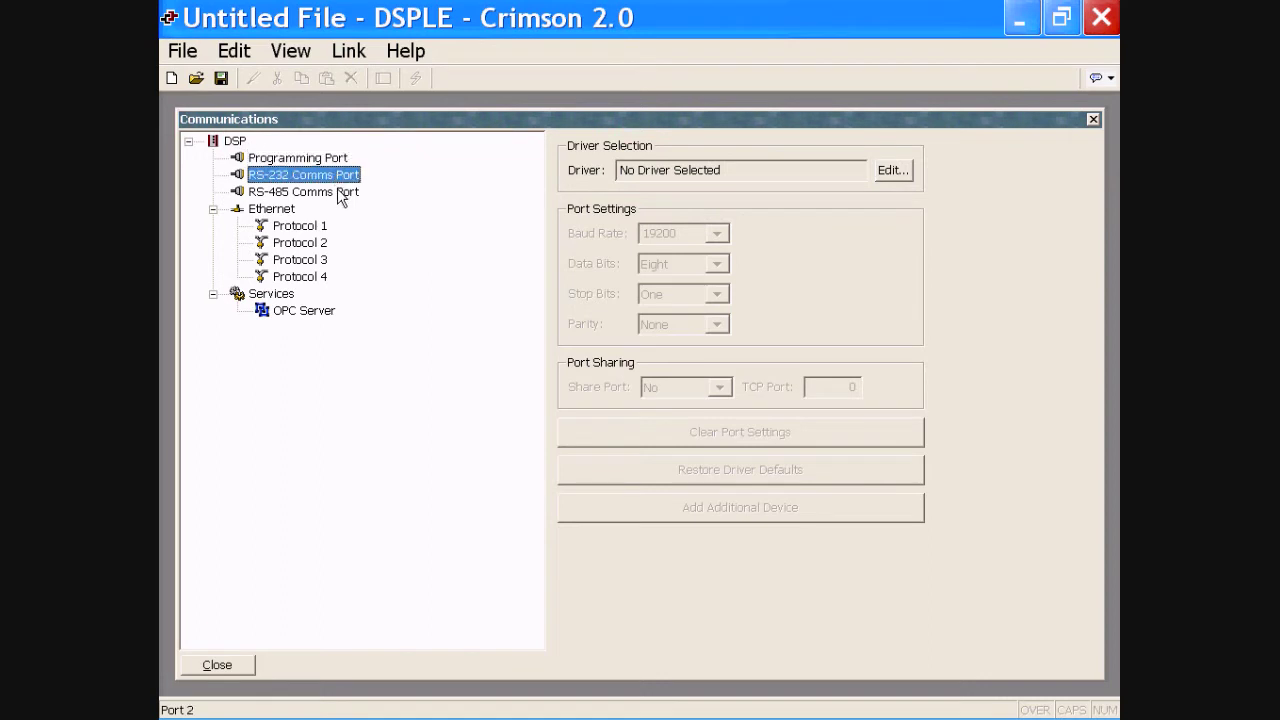
left_click(344, 193)
left_click(292, 210)
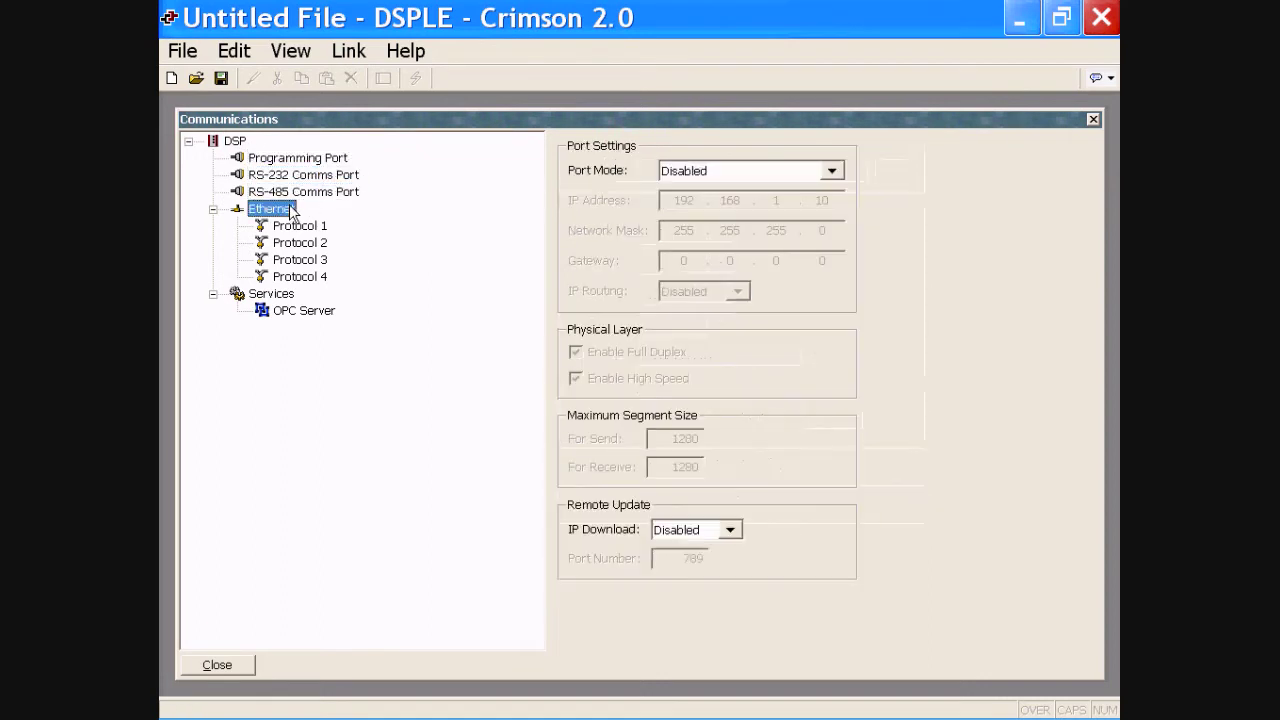
left_click(312, 227)
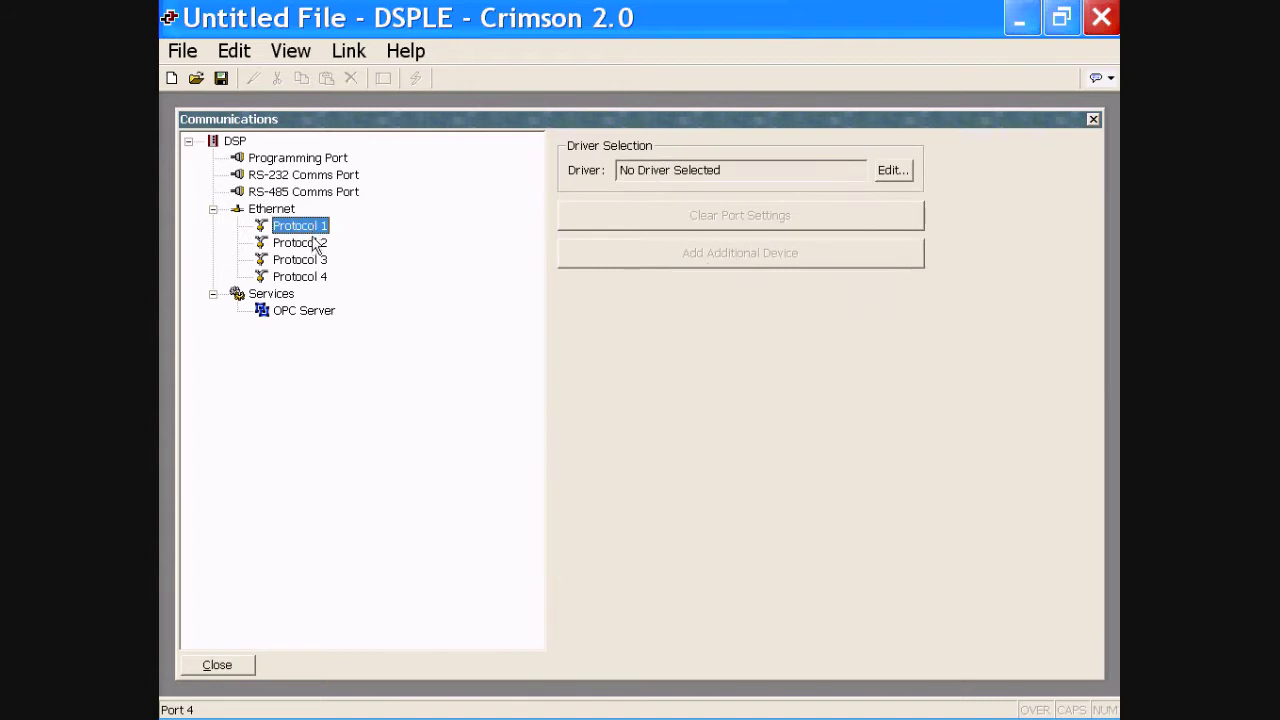
left_click(314, 246)
left_click(314, 261)
left_click(316, 278)
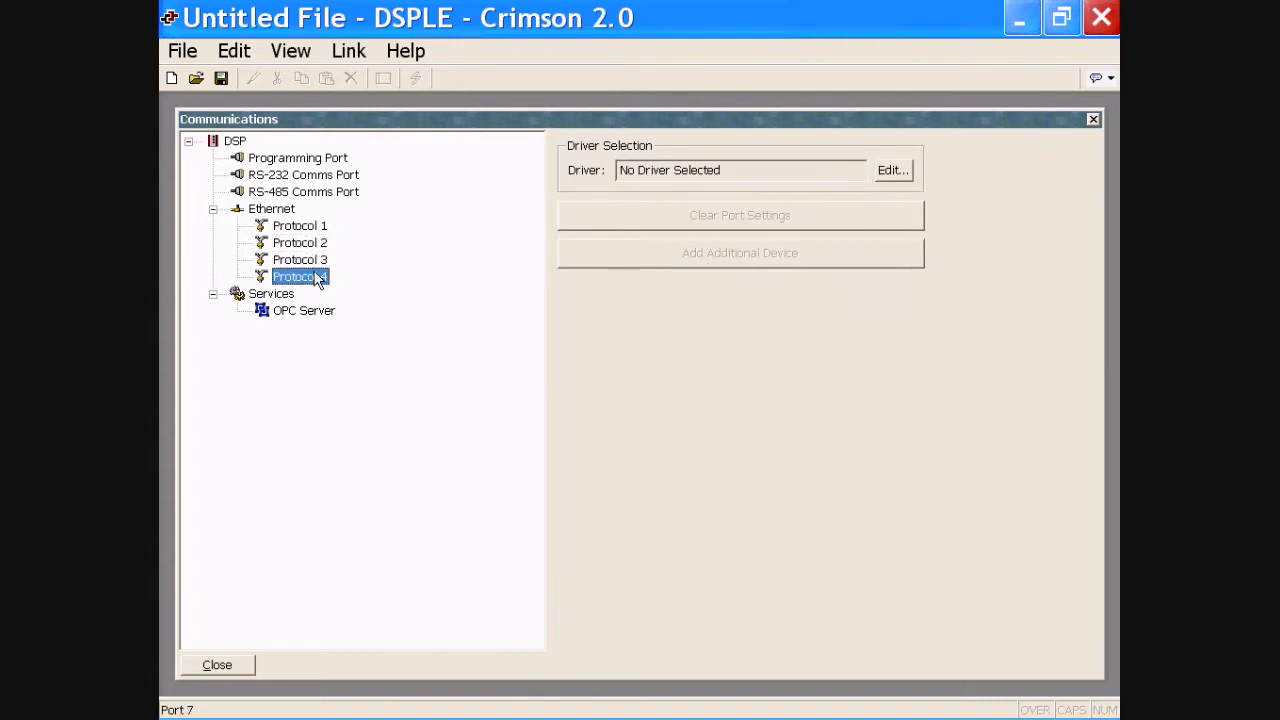
Fit the RS232/485 Option Card to the DSP
left_click(238, 144)
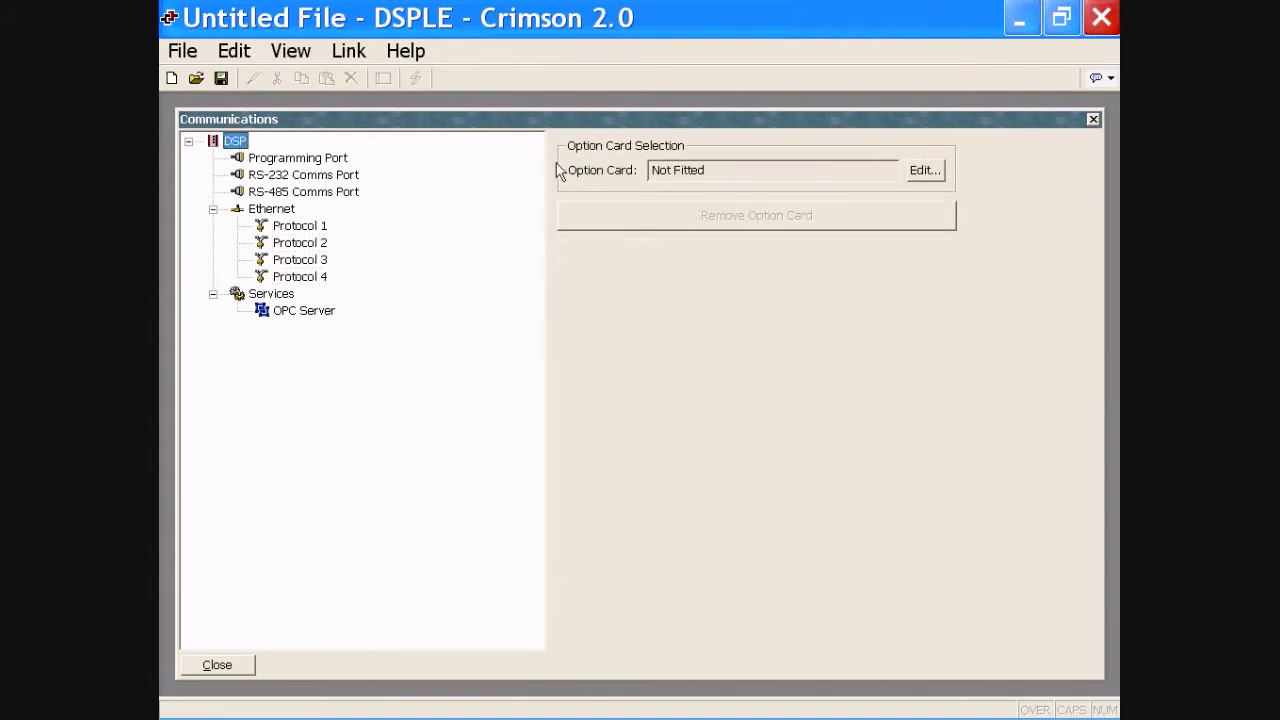
left_click(938, 170)
left_click(578, 362)
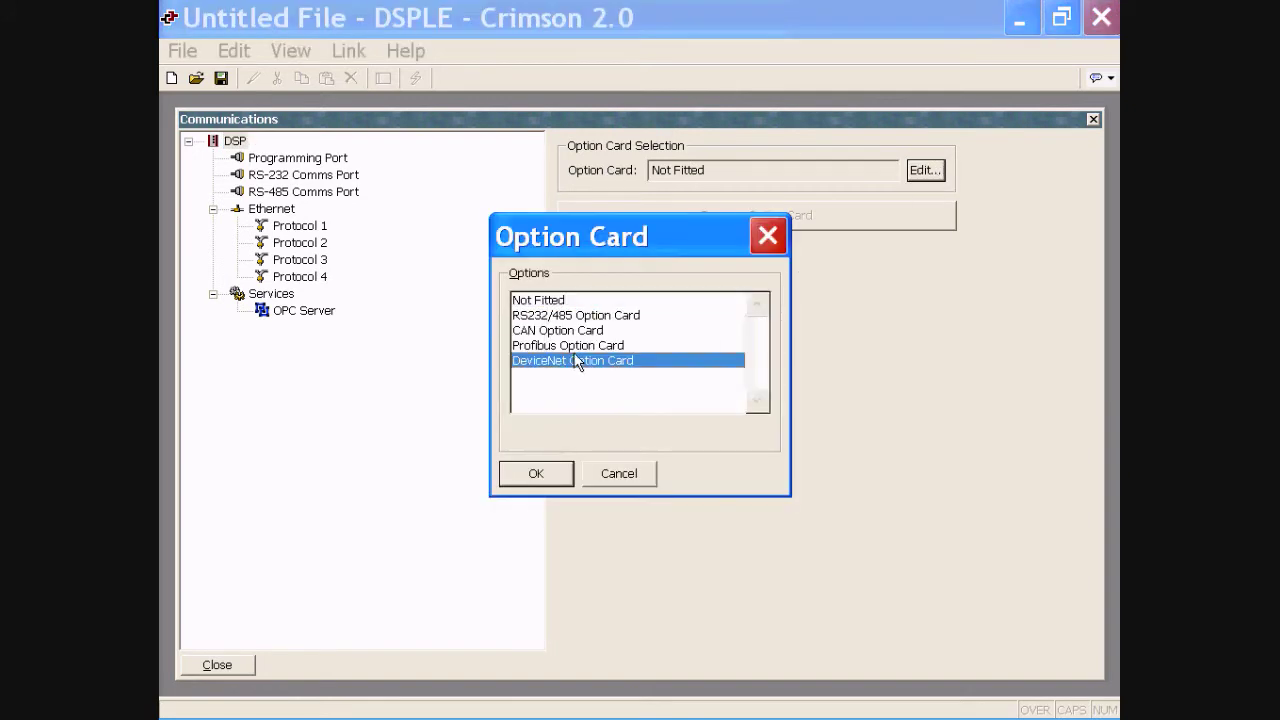
left_click(578, 347)
left_click(578, 331)
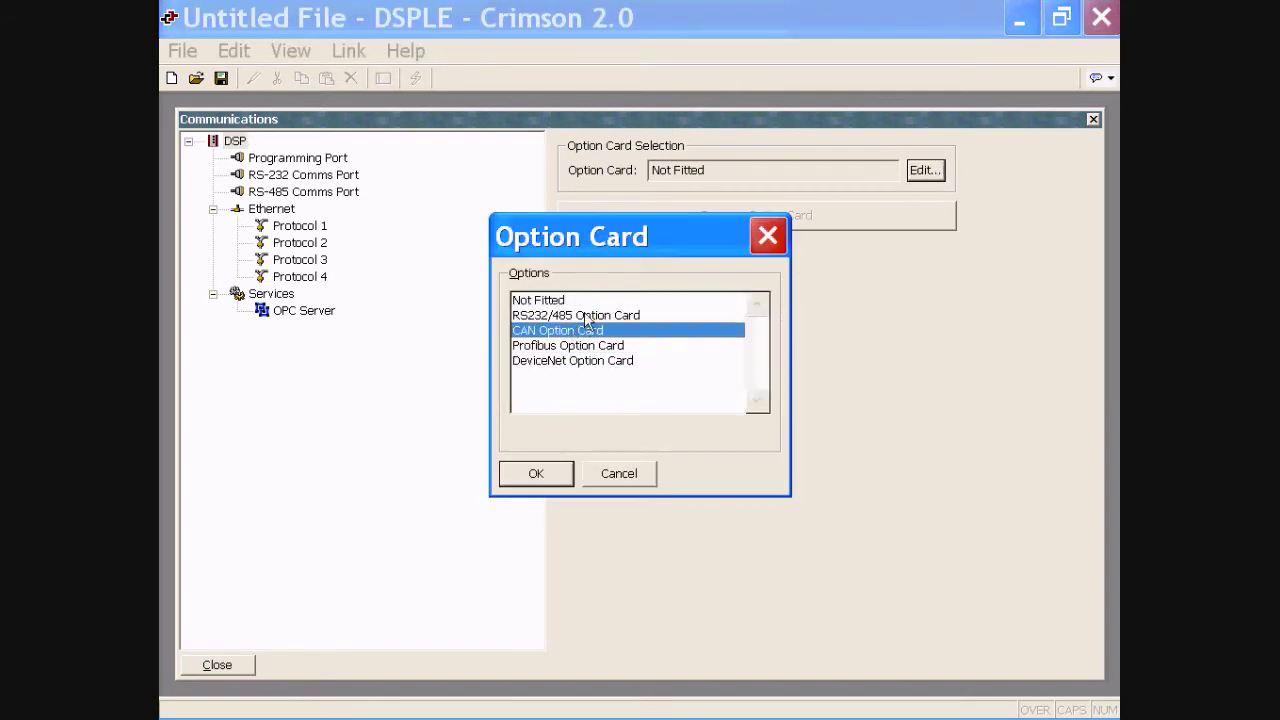
left_click(584, 316)
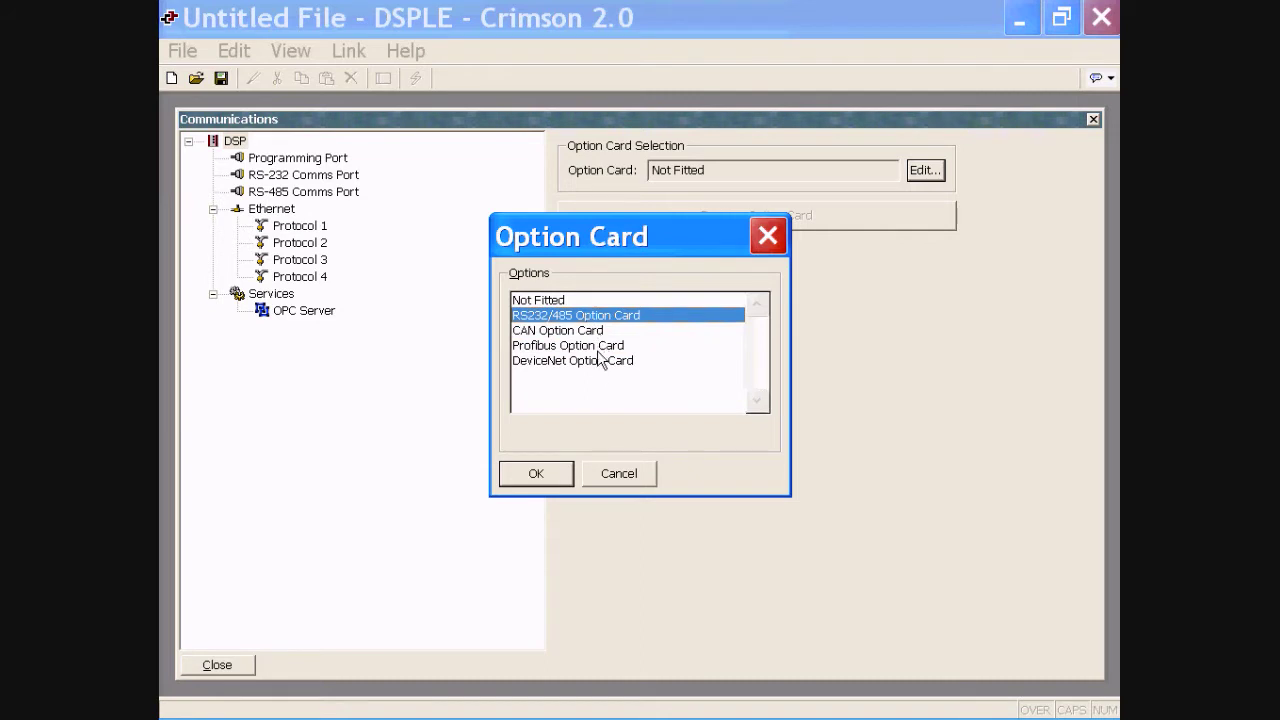
left_click(565, 476)
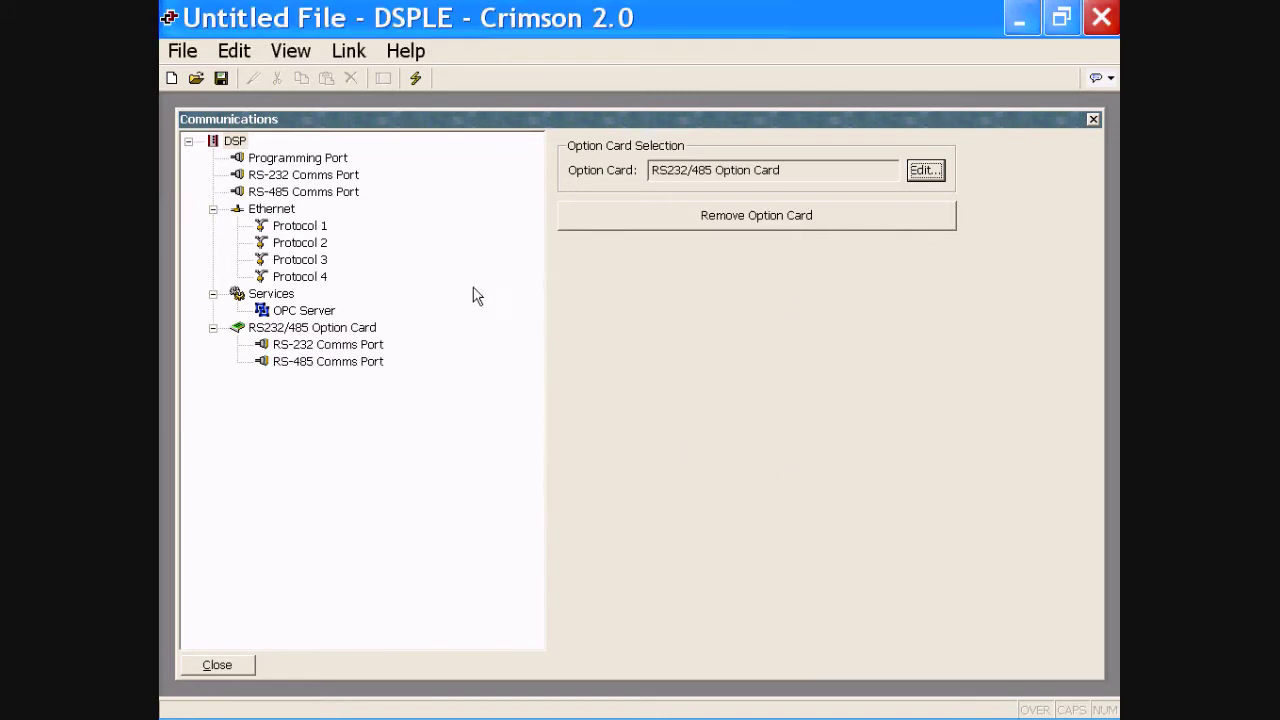
Set the RS-485 Comms Port driver to Allen Bradley DH485 Master
left_click(266, 192)
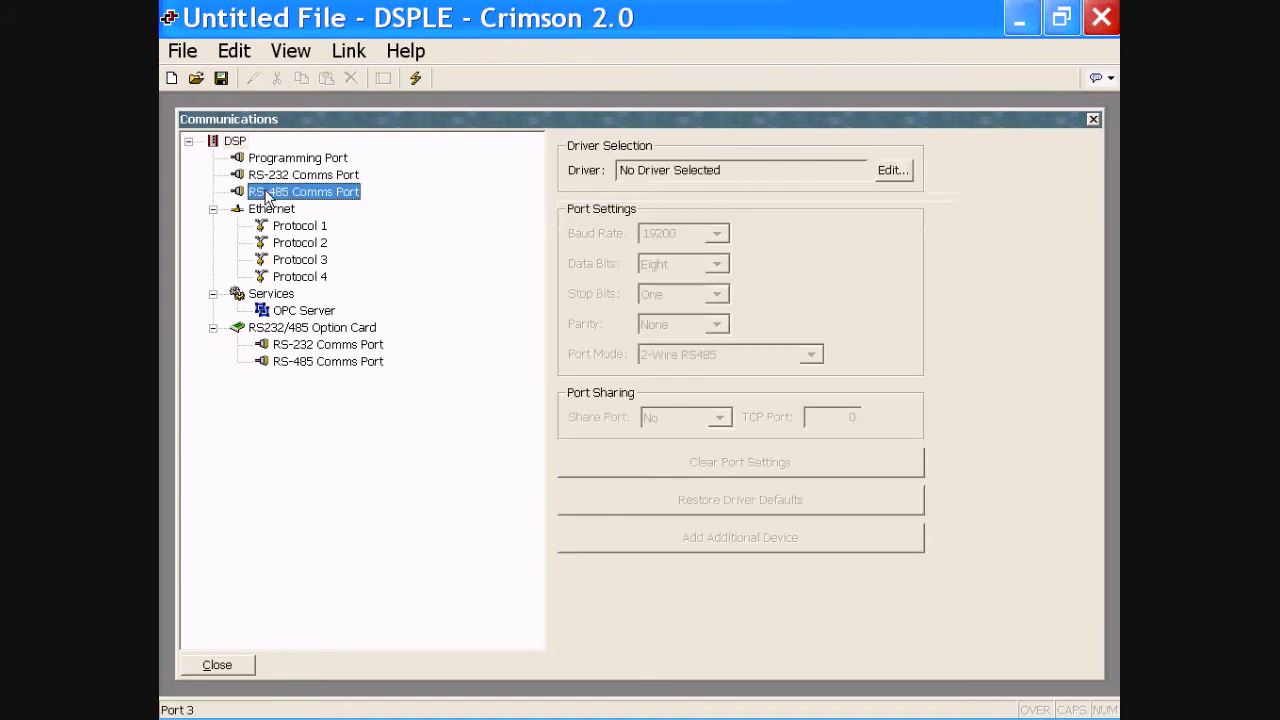
left_click(889, 172)
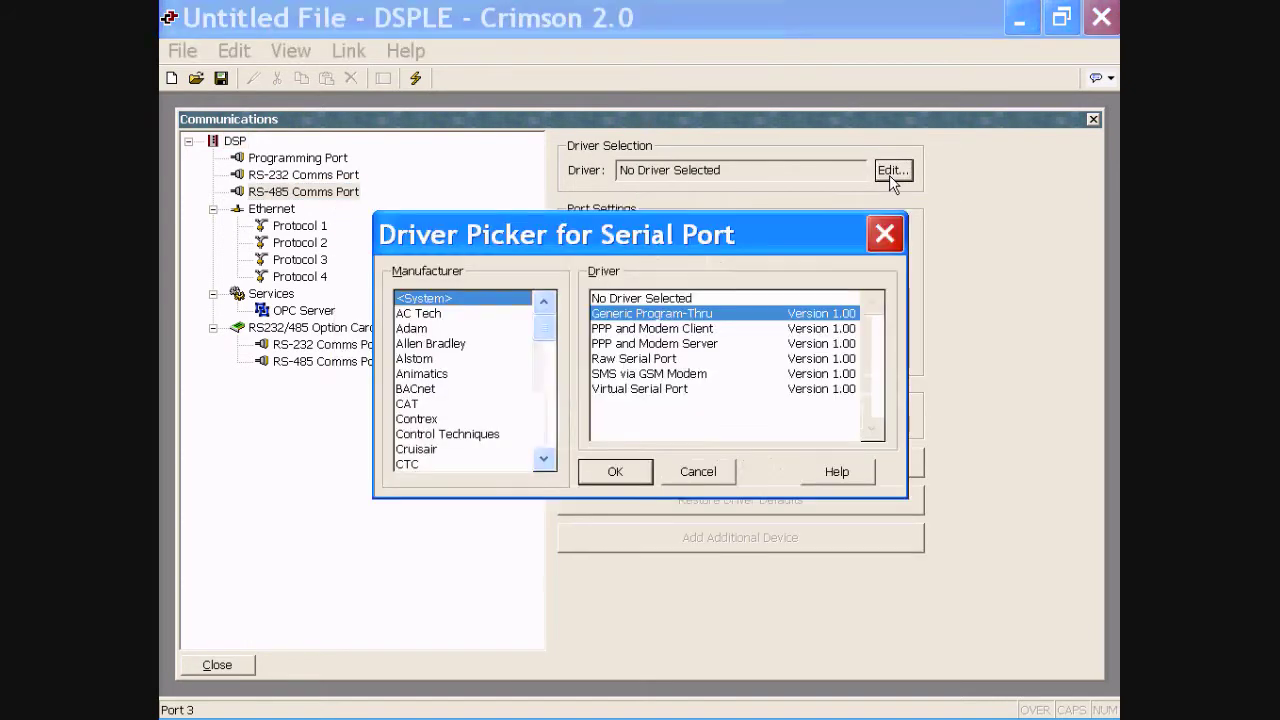
mouse_move(547, 326)
left_mouse_down()
mouse_move(546, 380)
mouse_move(546, 320)
left_mouse_up()
left_click(428, 344)
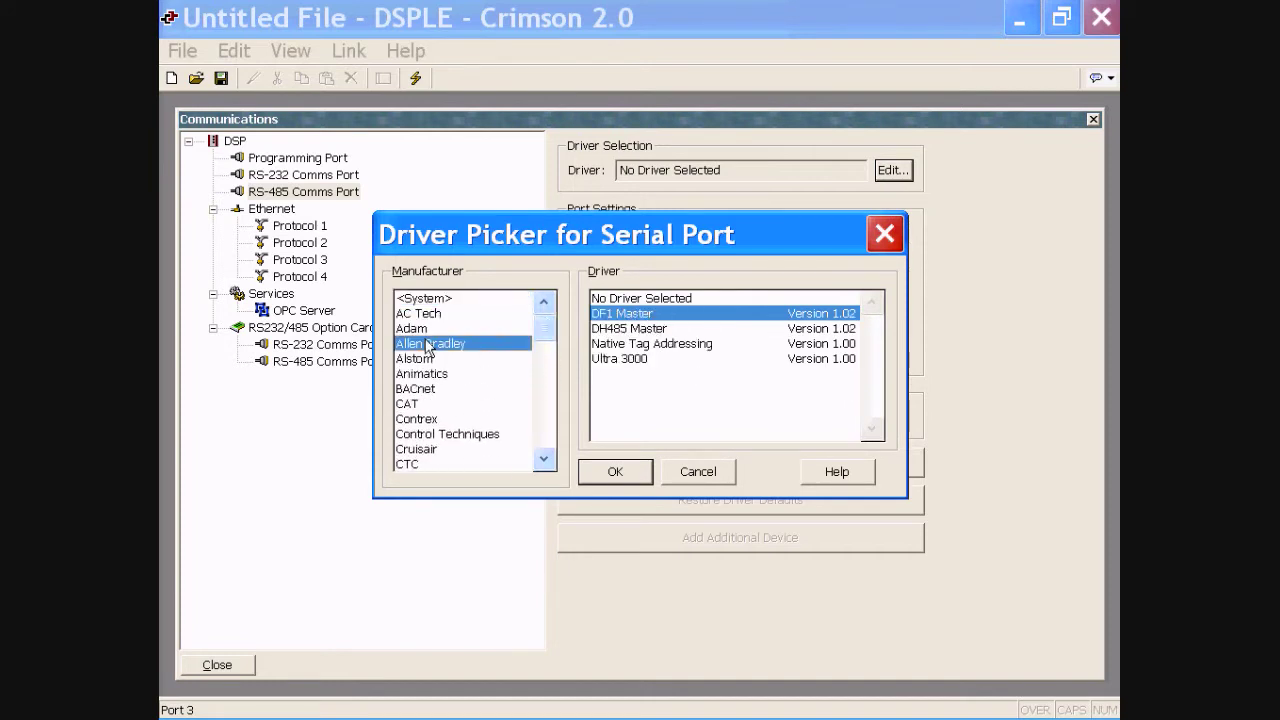
left_click(650, 329)
left_click(615, 472)
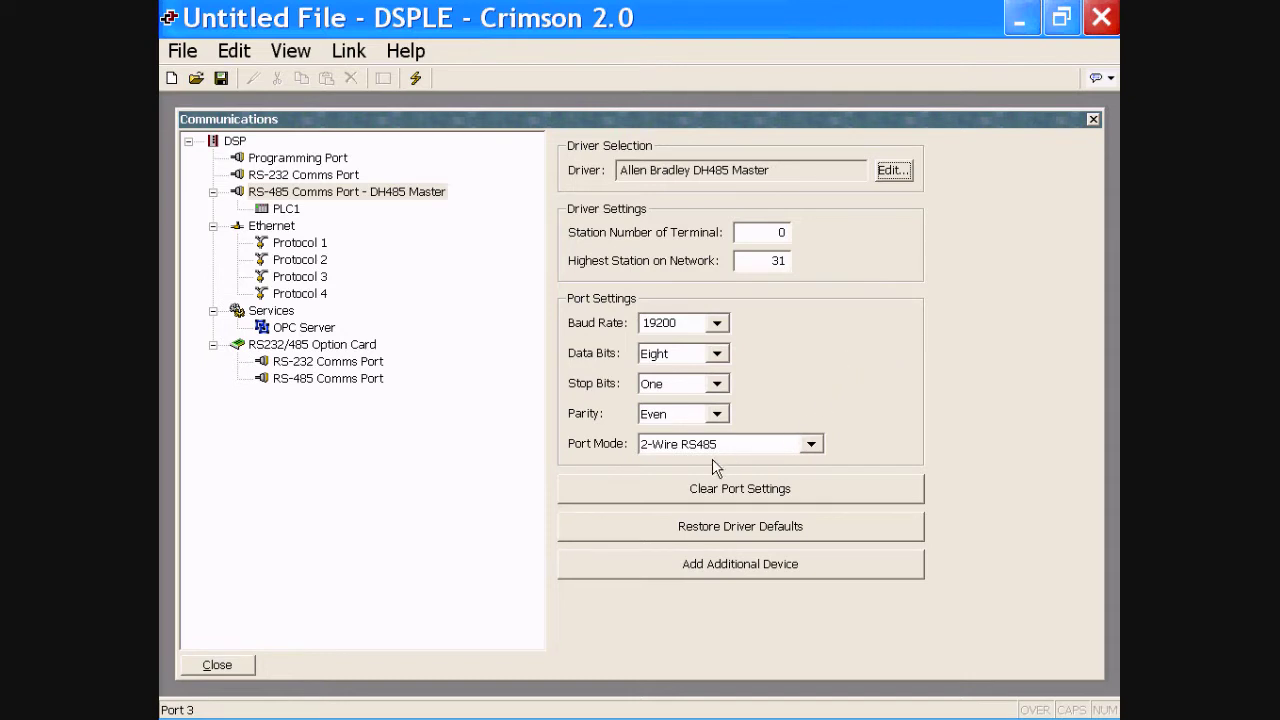
Rename the RS-485 port's PLC1 device to slc1
left_click(288, 212)
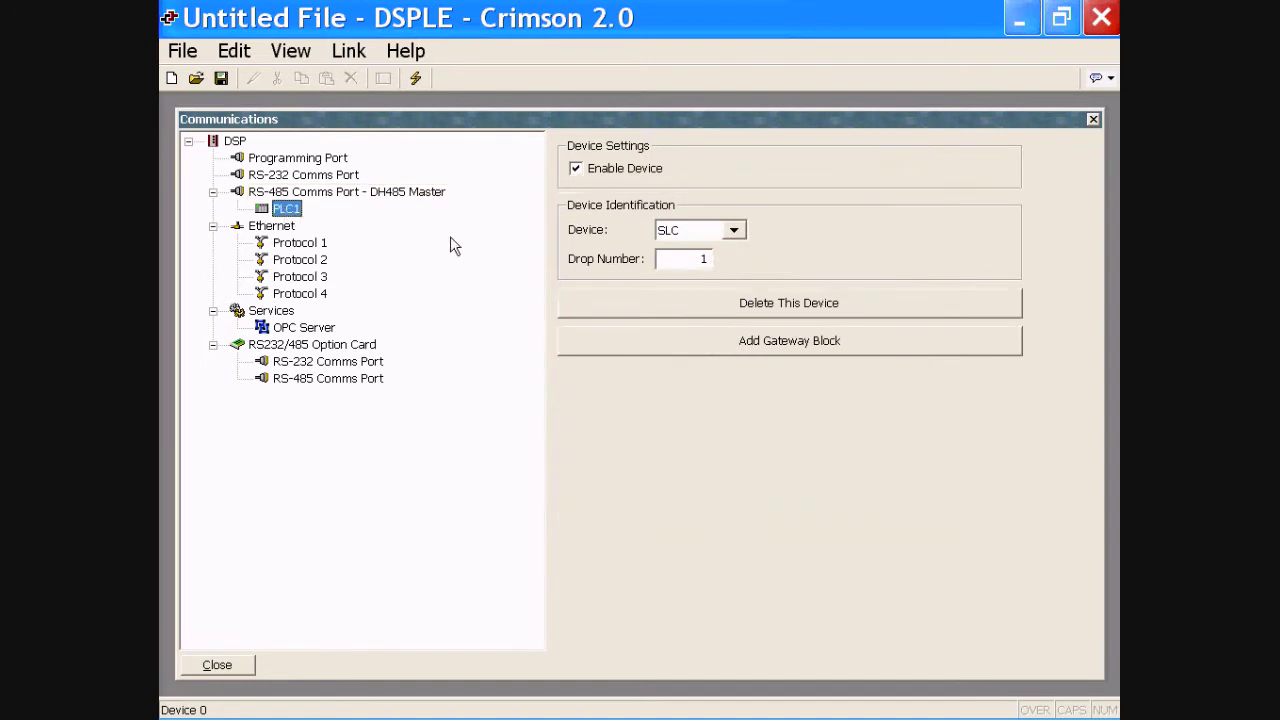
right_click(298, 212)
left_click(346, 222)
type("slc1")
Set the Protocol 1 driver to Modbus TCP/IP Master
left_click(286, 228)
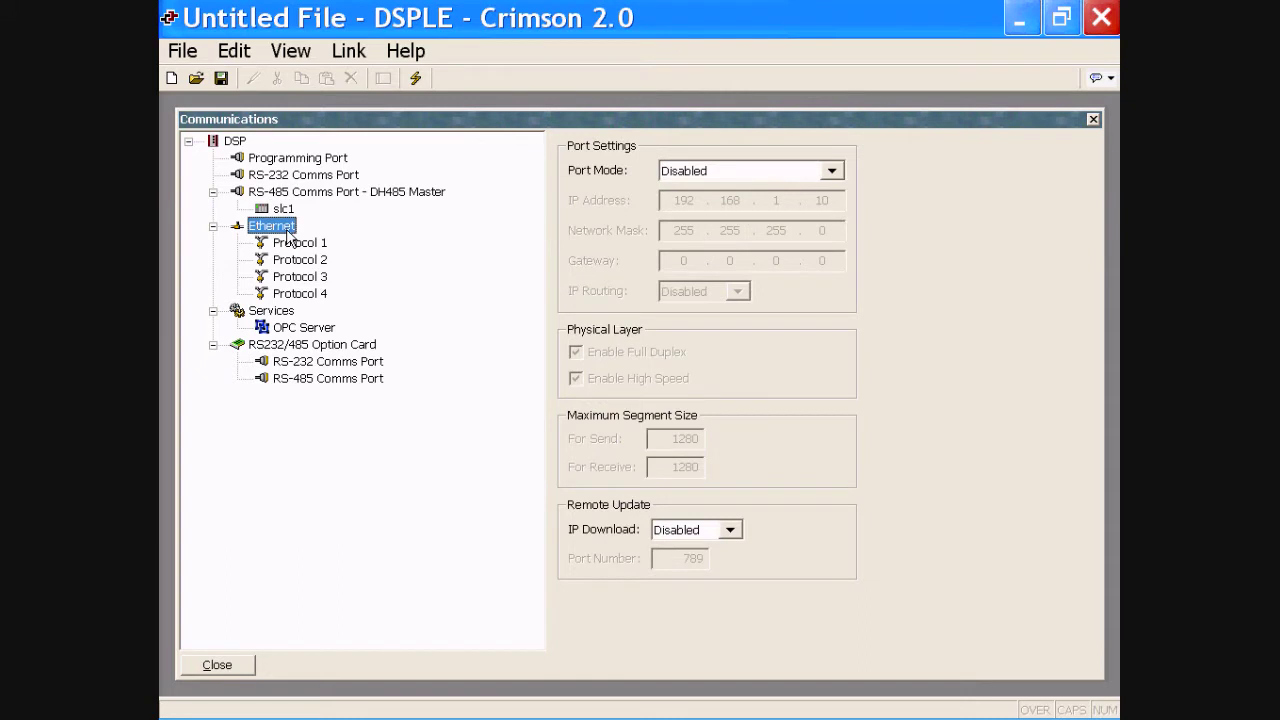
left_click(290, 246)
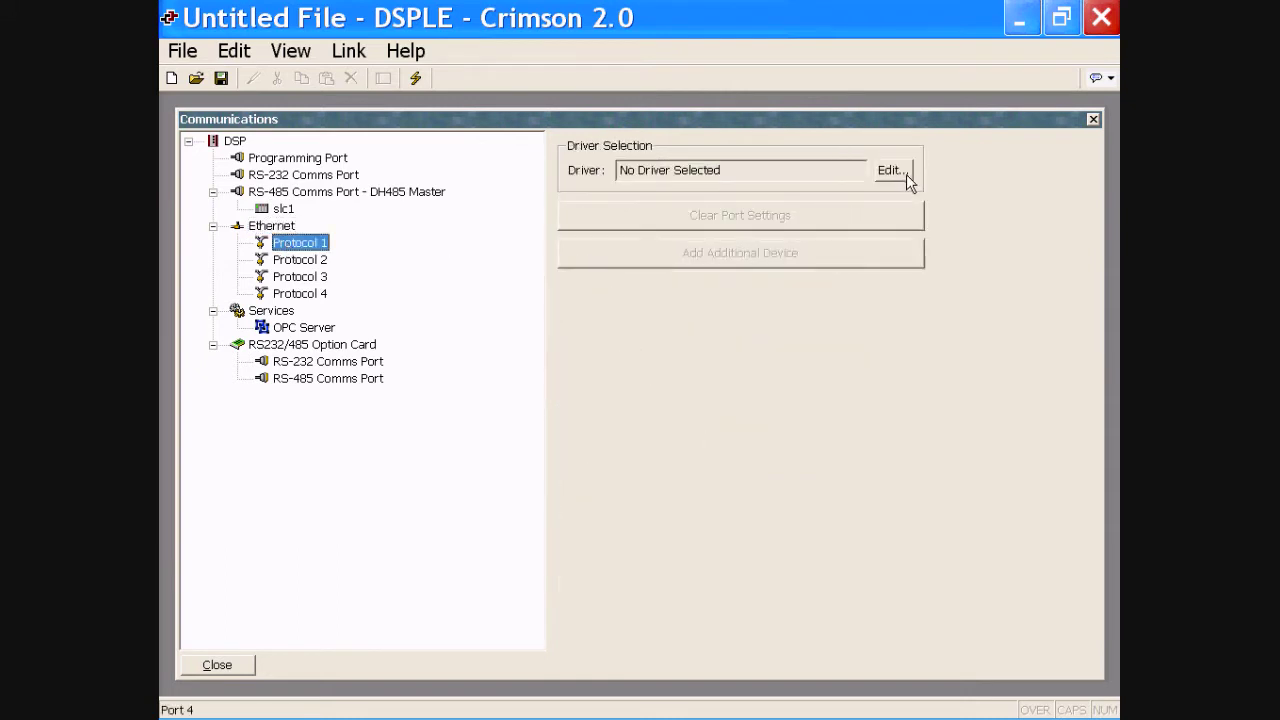
left_click(906, 172)
left_click_drag(543, 357, 540, 388)
left_click(422, 406)
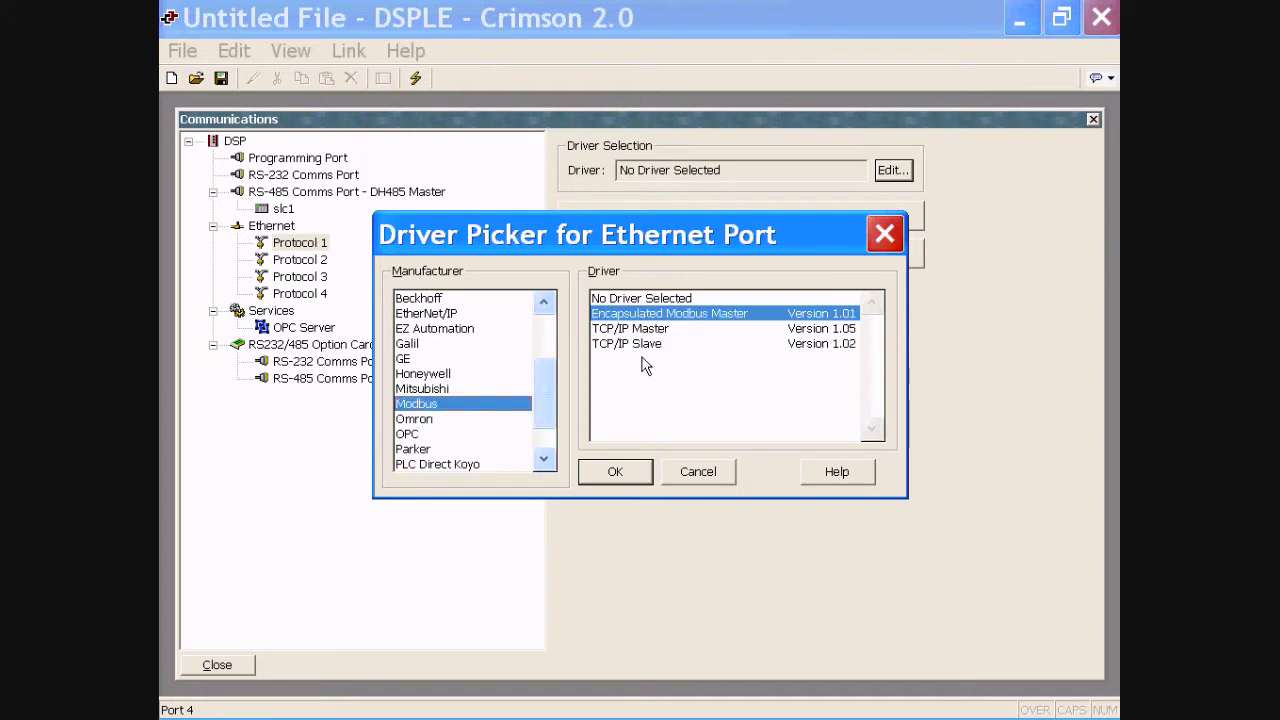
double_click(641, 330)
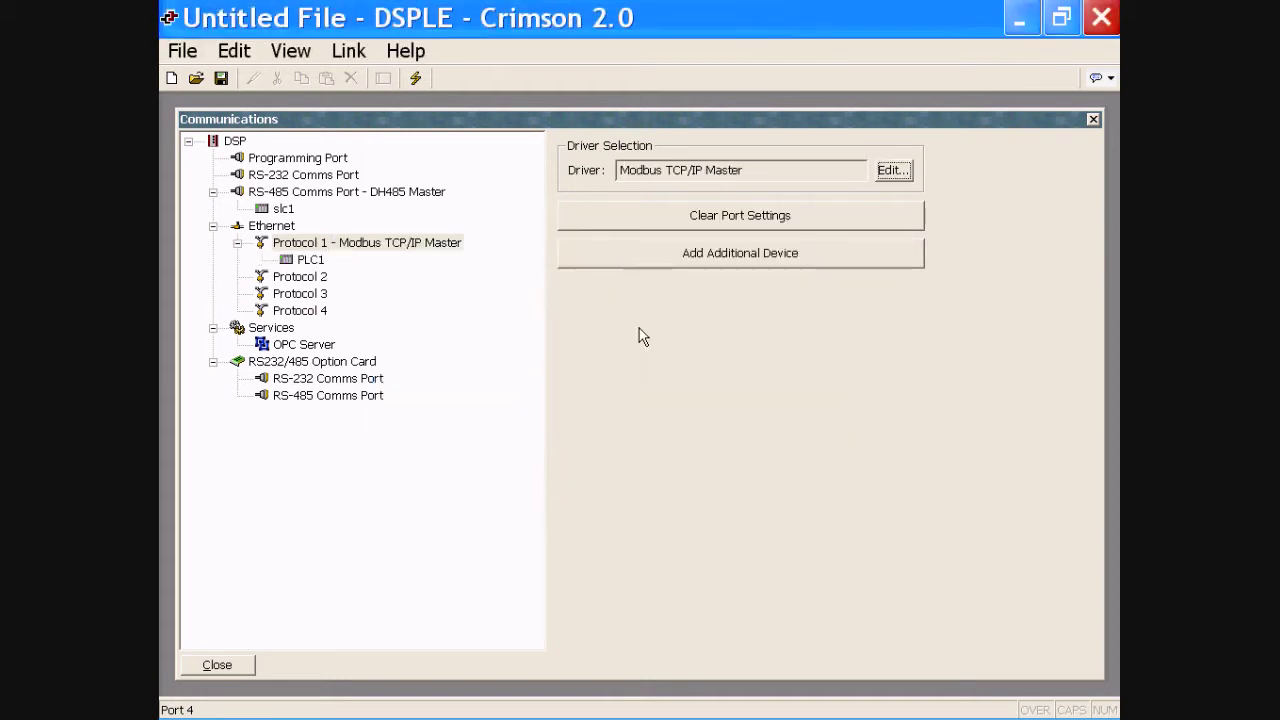
Rename the new Modbus device to mod1
left_click(311, 262)
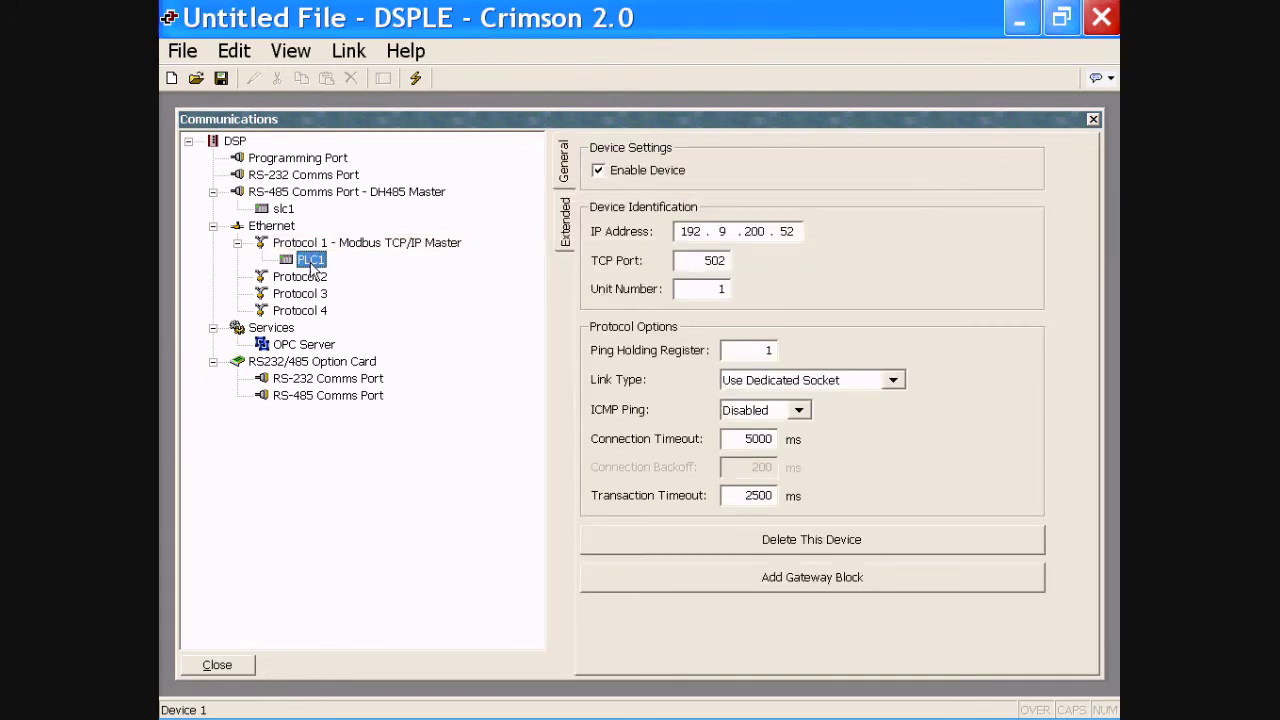
left_click(311, 262)
type("mod1")
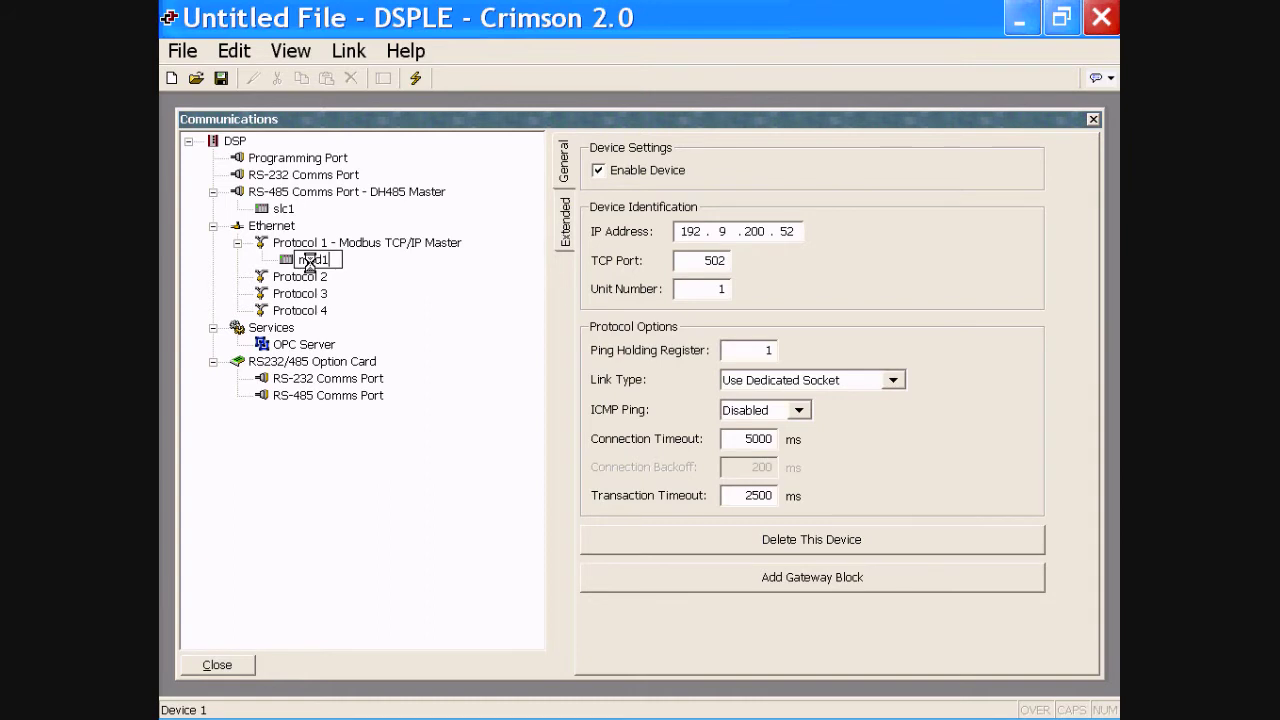
key("Return")
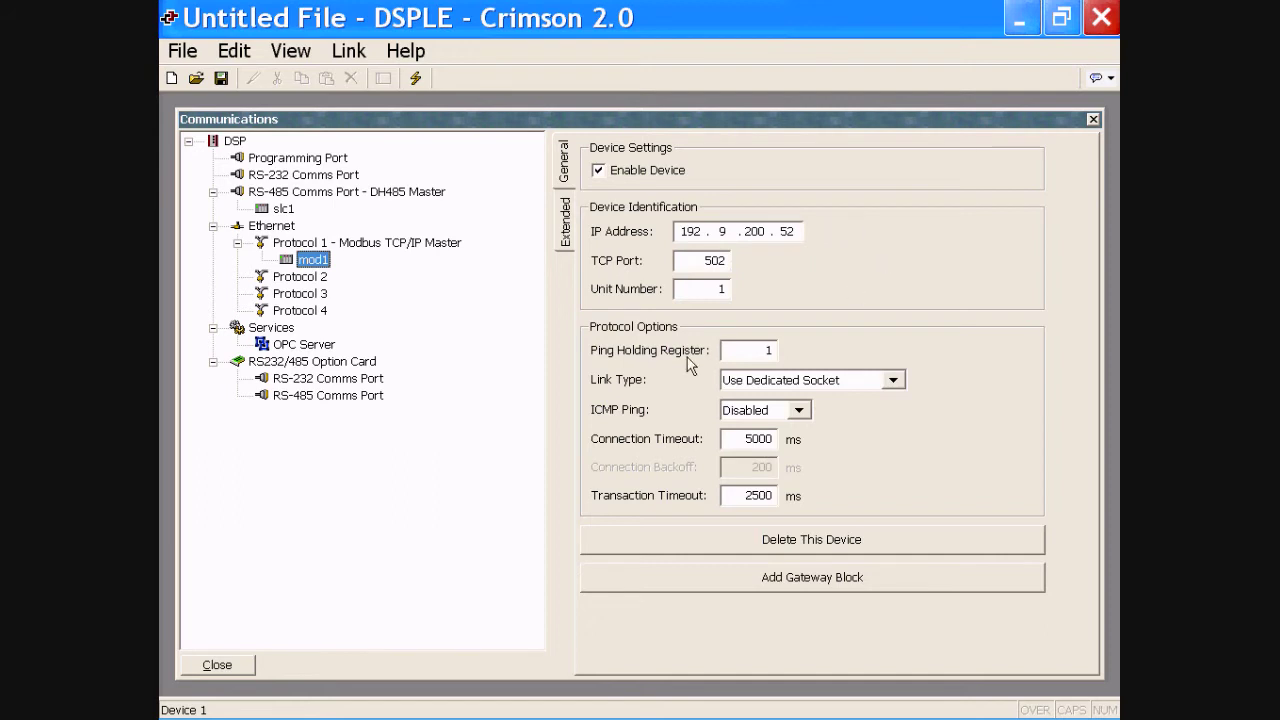
Add gateway Block 1 under mod1 and bring up its start address options
right_click(303, 262)
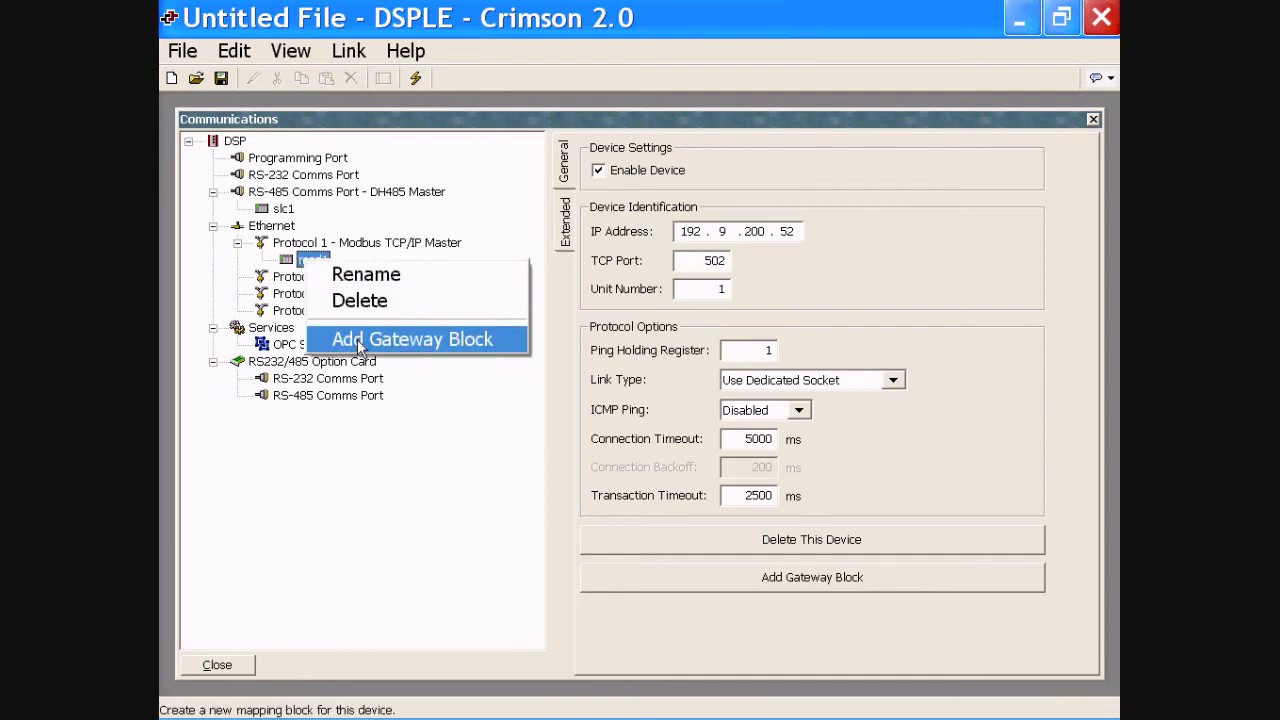
left_click(357, 339)
left_click(324, 279)
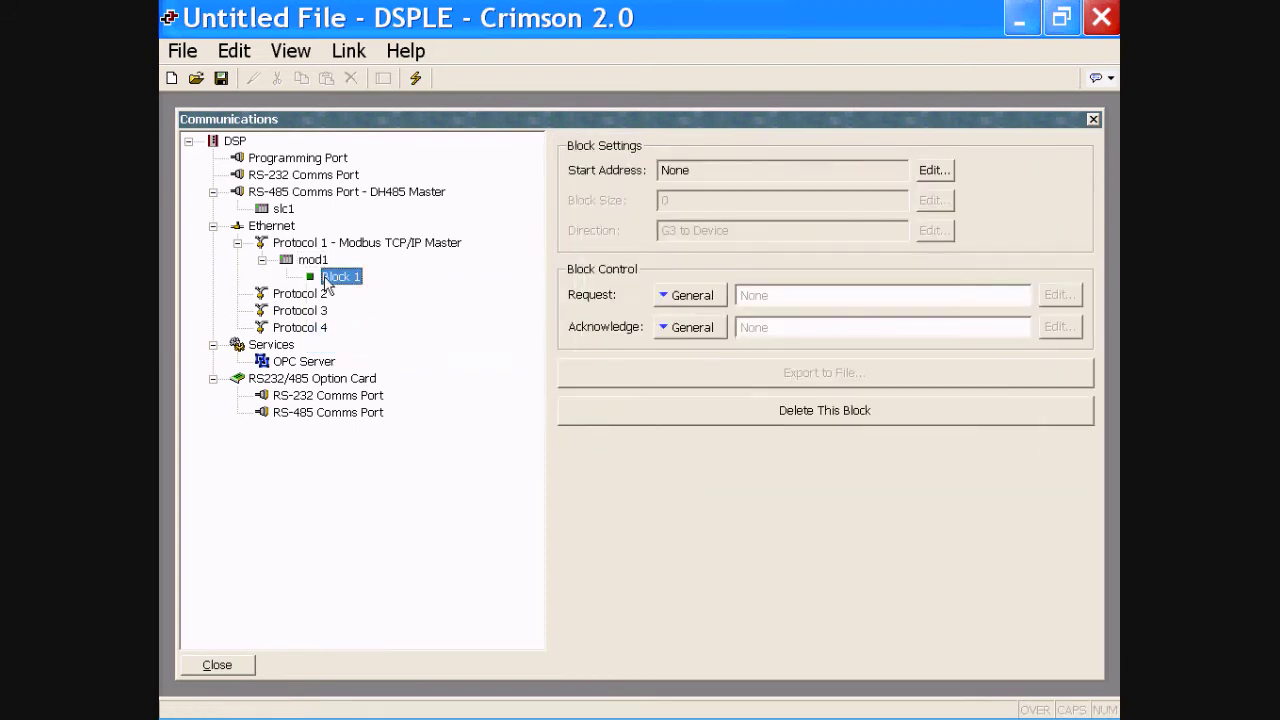
left_click(946, 172)
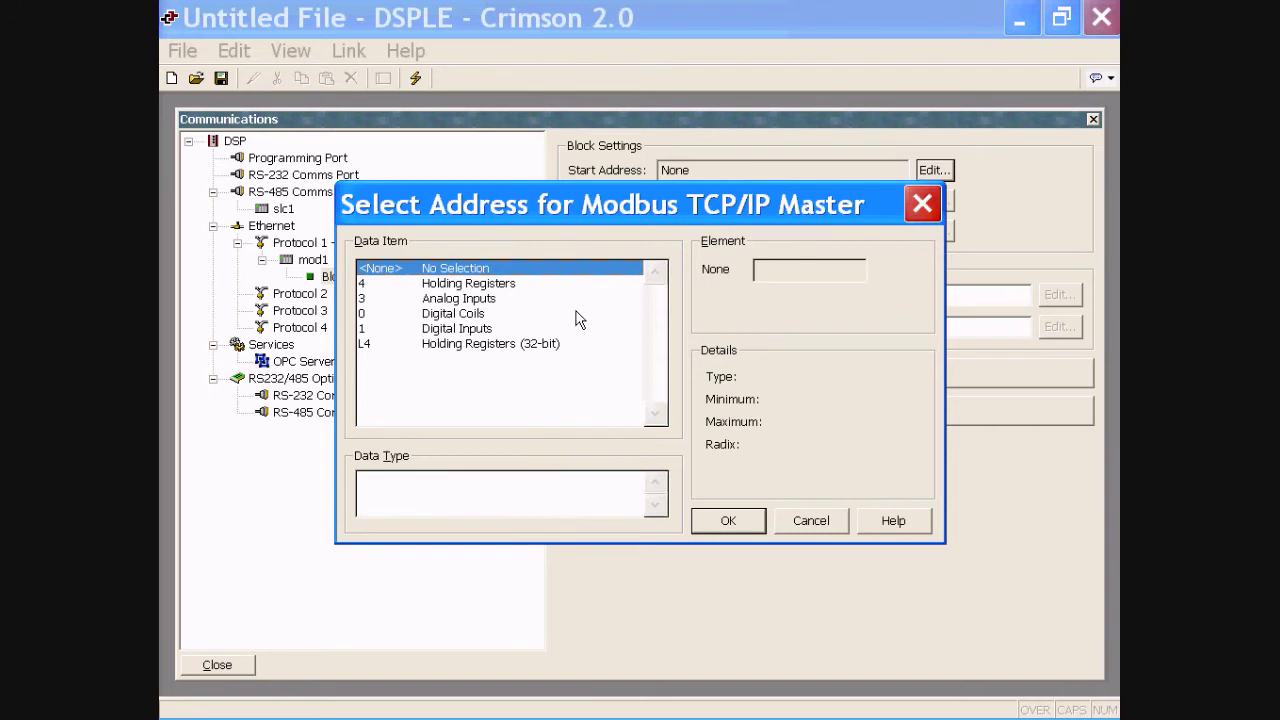
Start Block 1 at holding register 400001 and size it to 16 registers
left_click(429, 285)
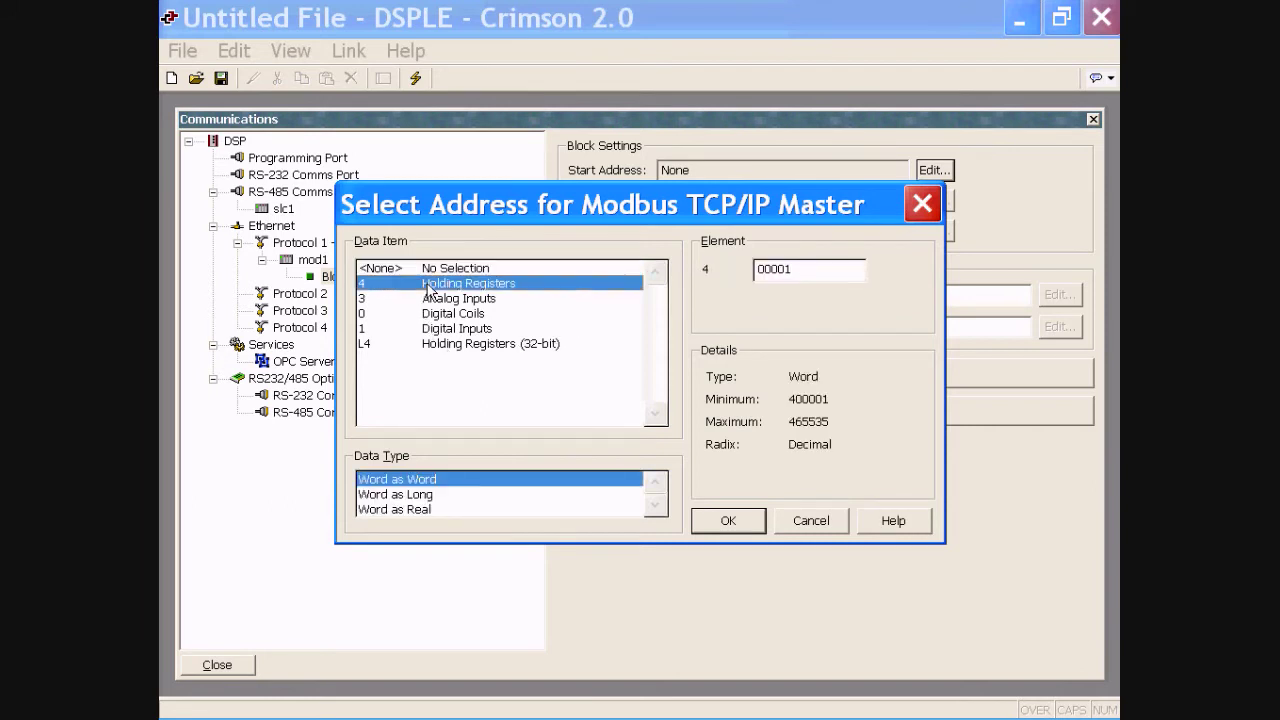
left_click(728, 520)
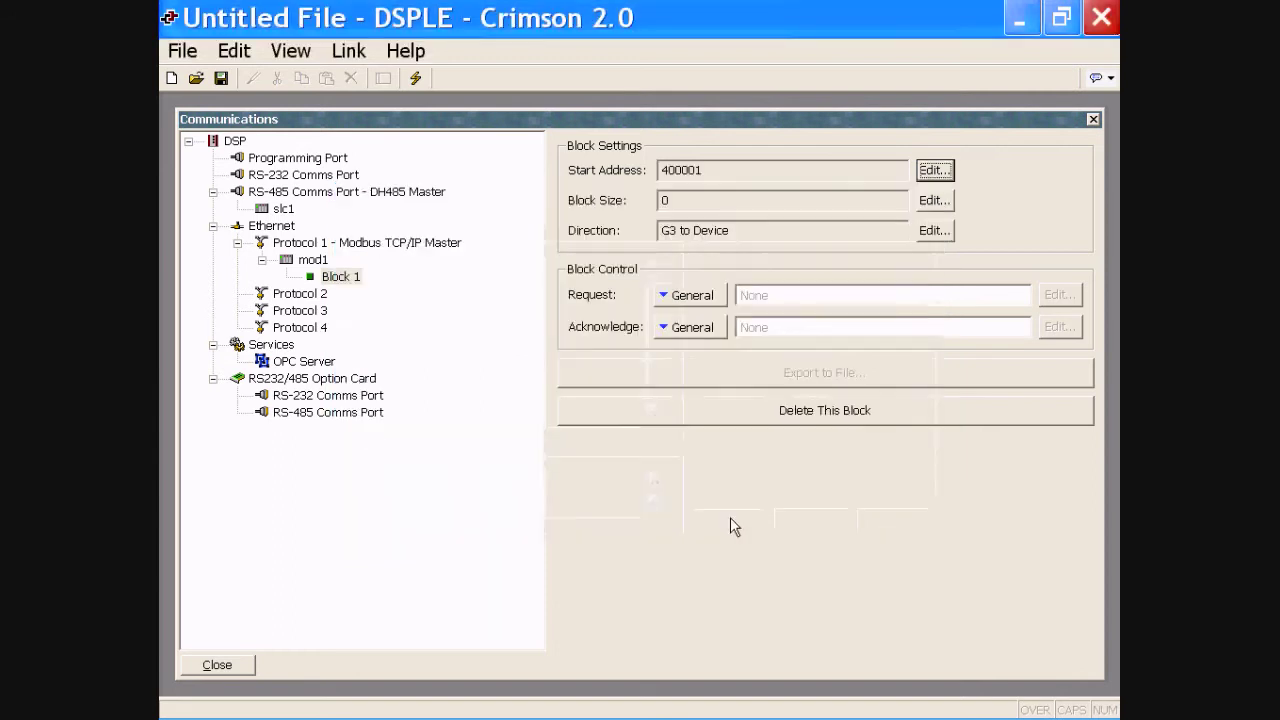
left_click(934, 200)
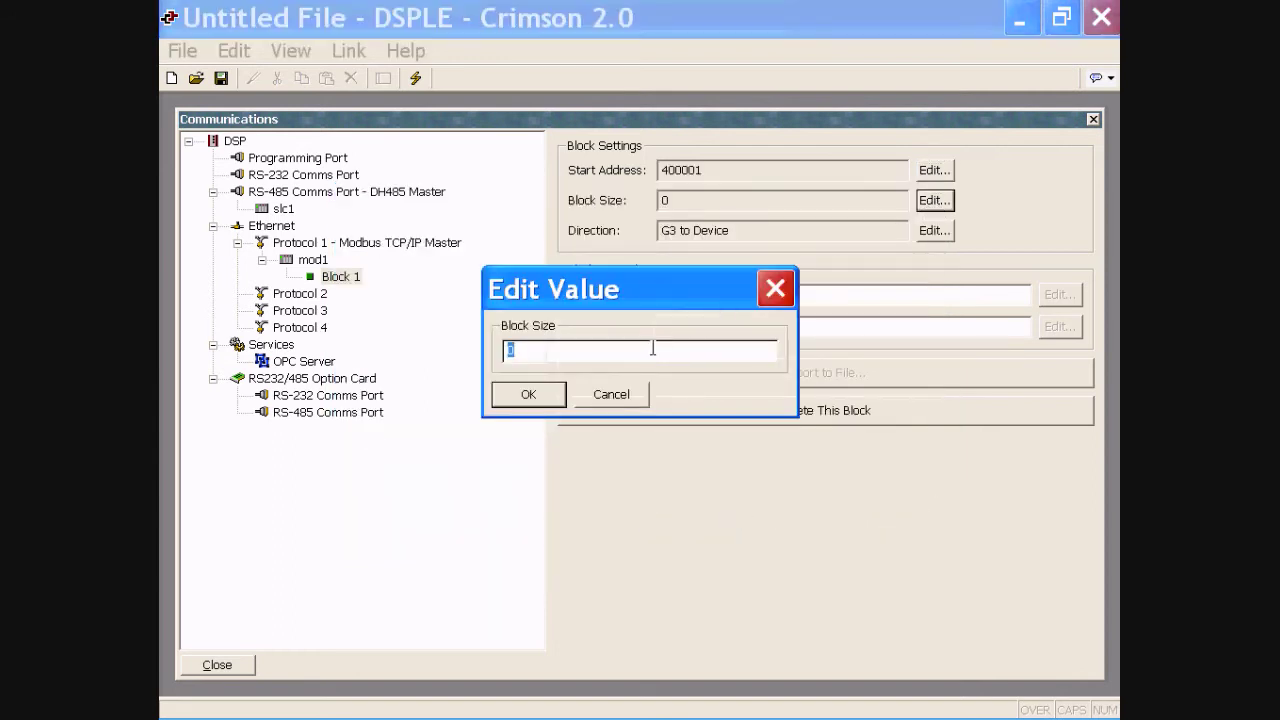
type("16")
left_click(528, 394)
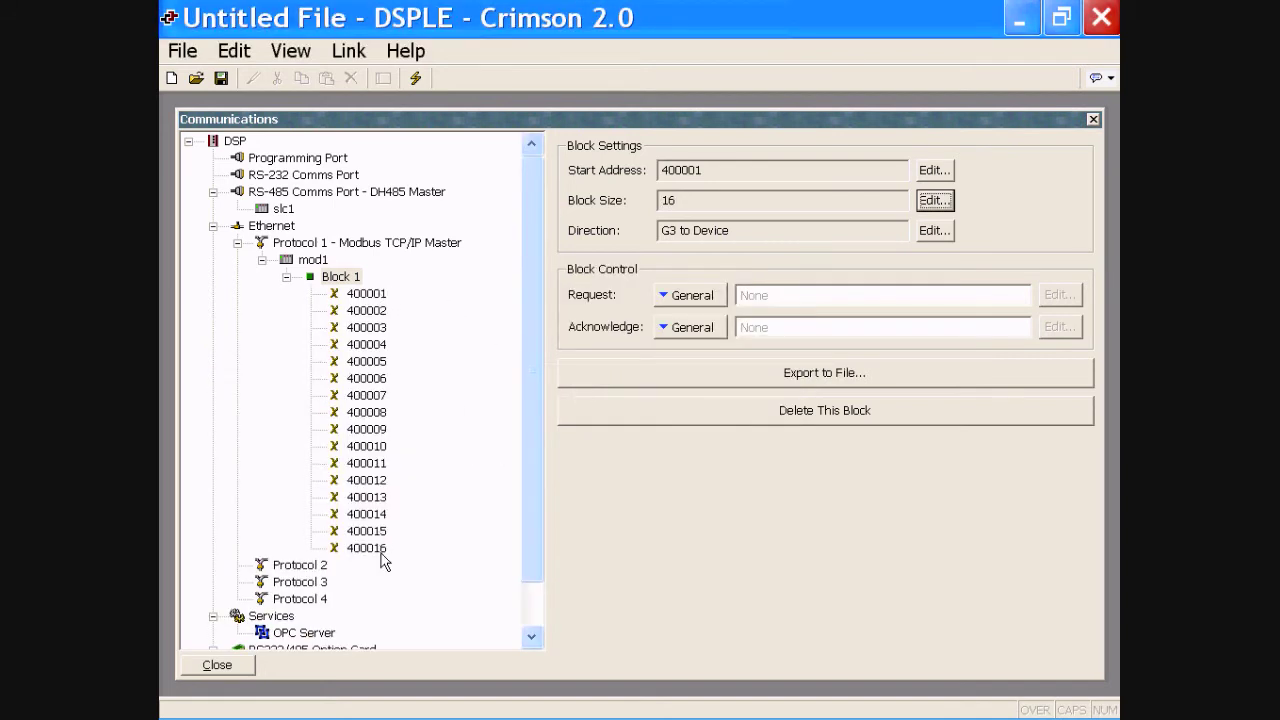
Map registers 400001–400016 onto slc1 Timers beginning at T004:0000
left_click(377, 295)
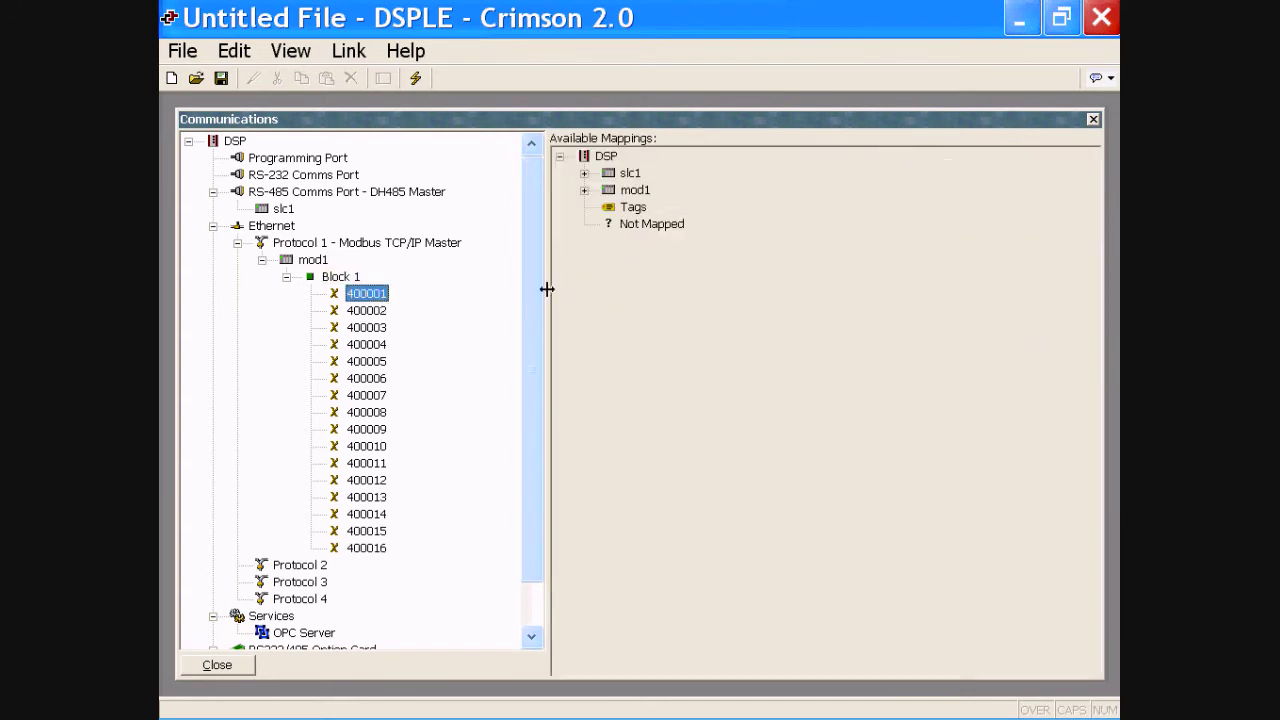
left_click(585, 173)
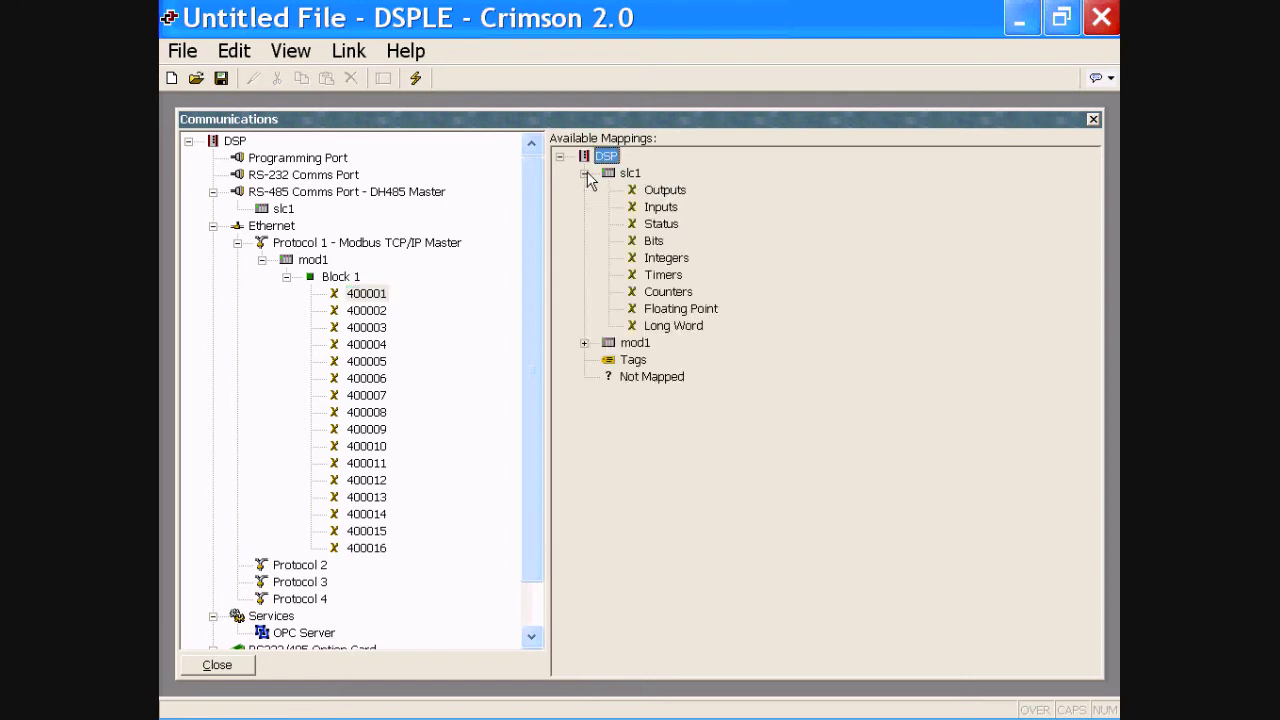
left_click(647, 280)
double_click(647, 281)
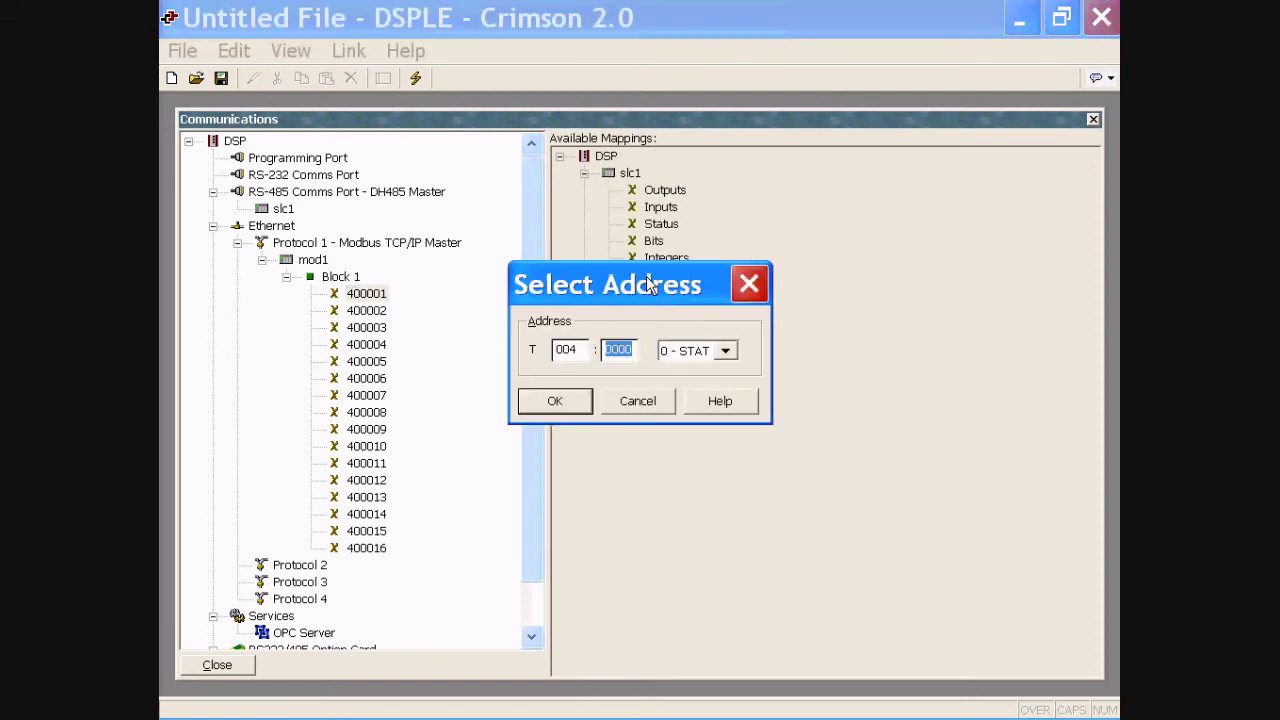
left_click(566, 401)
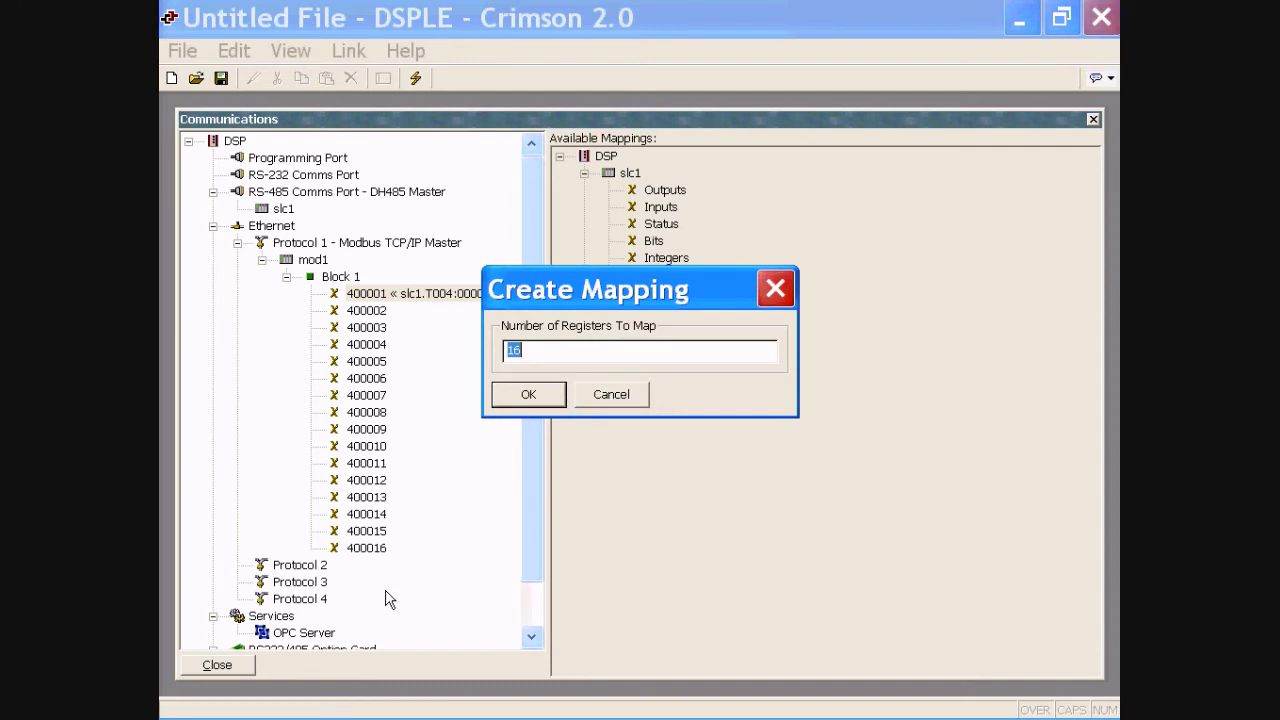
left_click(529, 395)
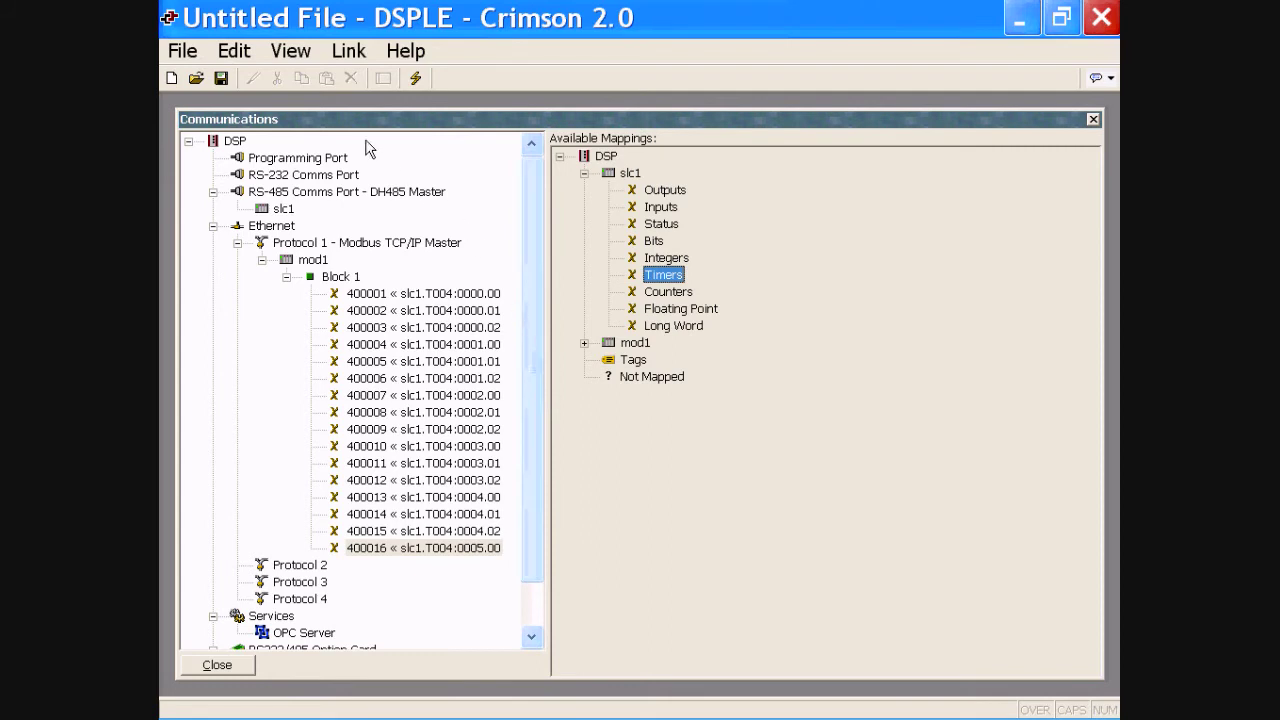
left_click(221, 78)
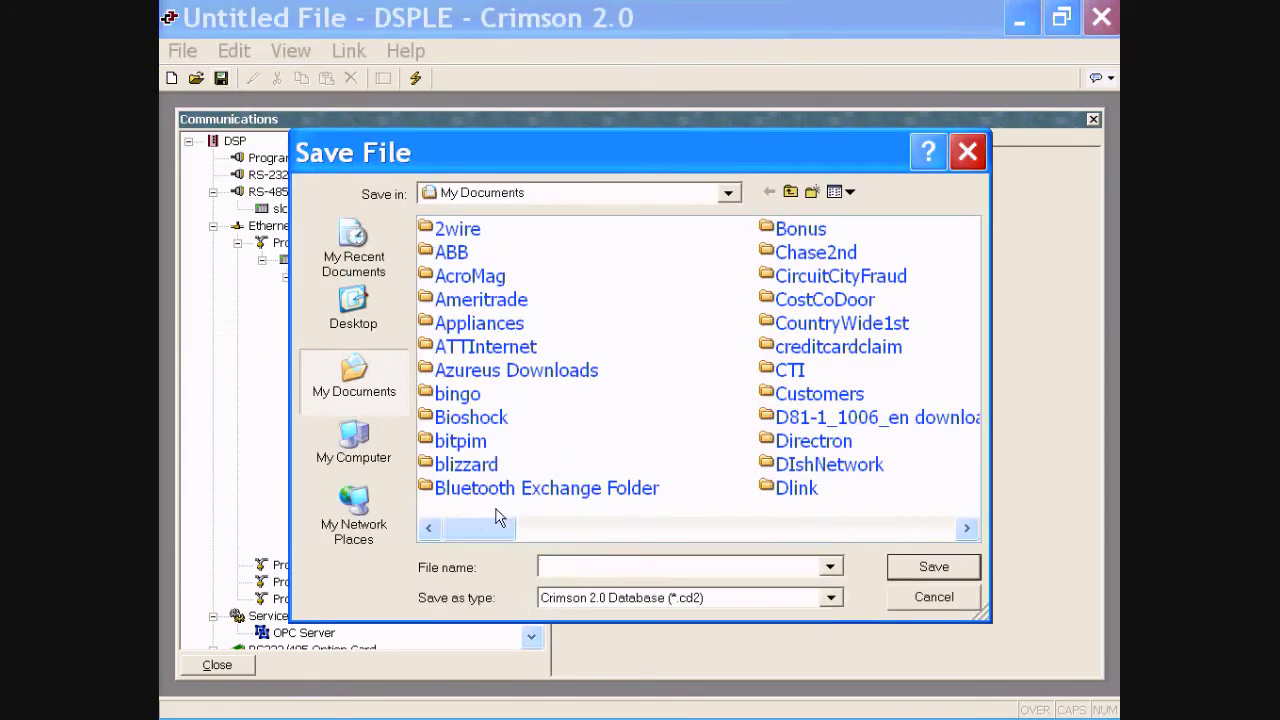
Save the database as 'ok' in My Documents
type("ok")
left_click(944, 574)
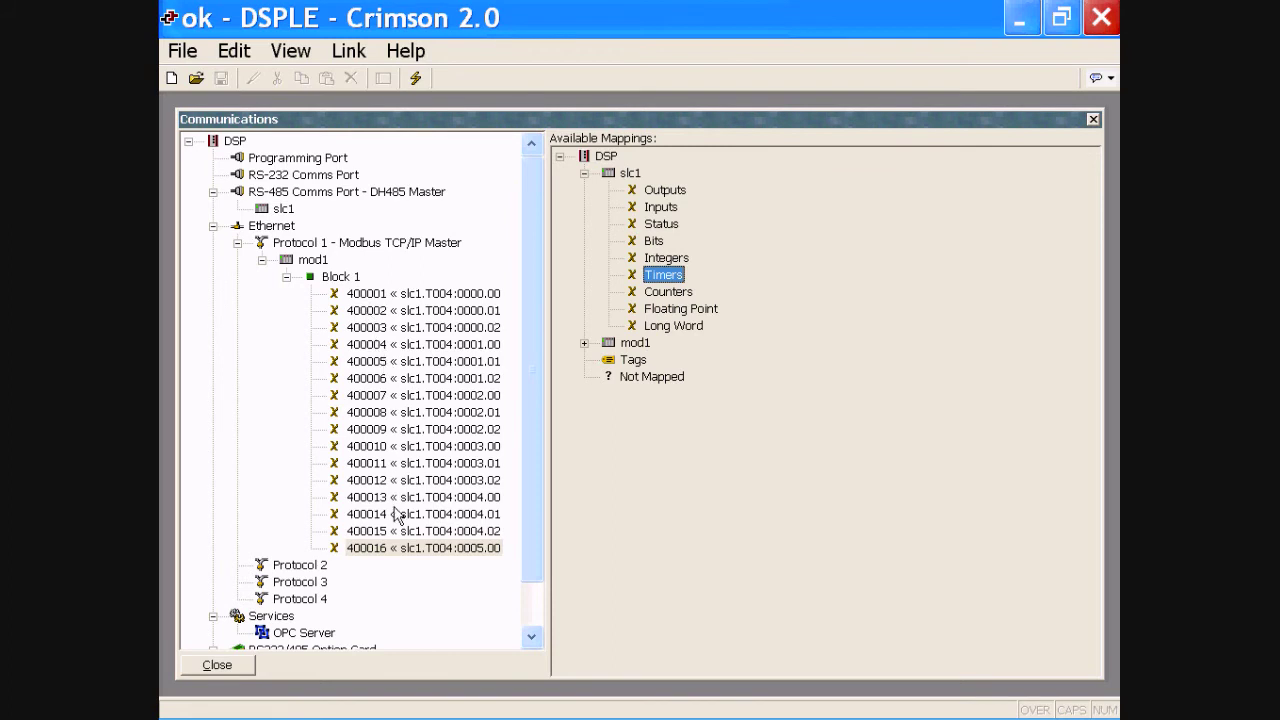
Set the Protocol 2 driver to Siemens S7 CP243 via ISO TCP/IP Master
left_click(312, 568)
left_click(900, 170)
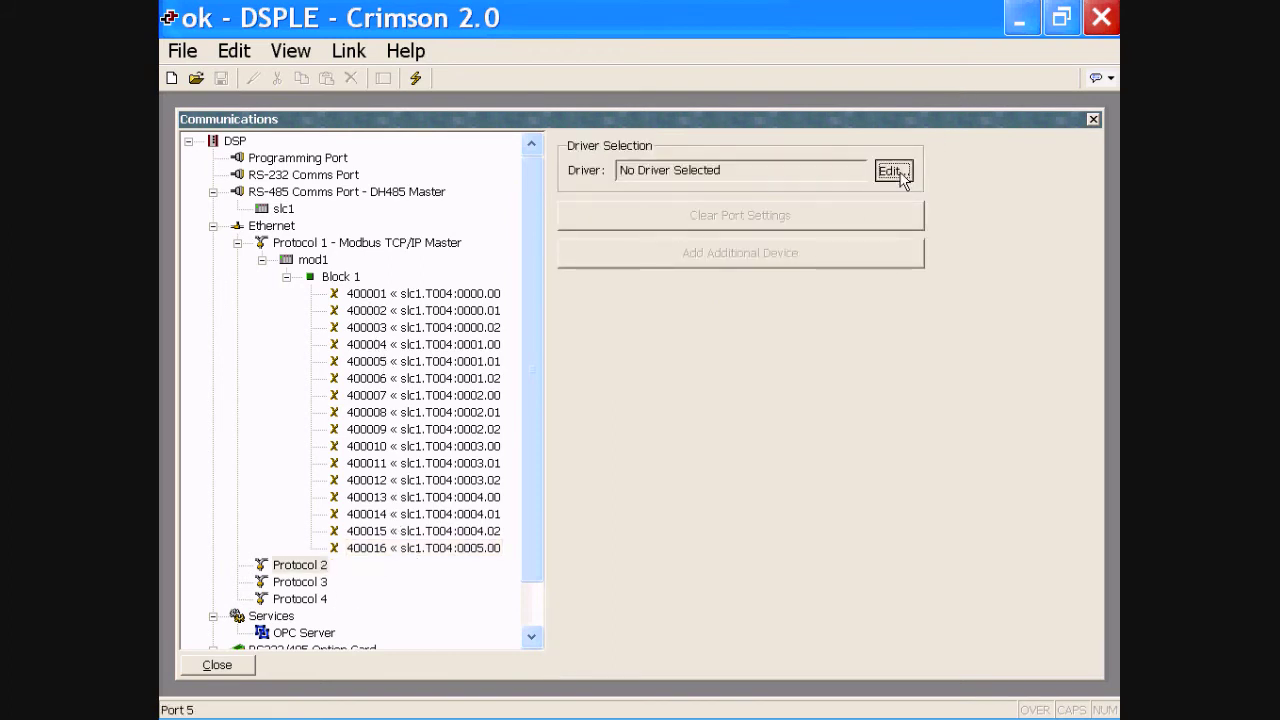
left_click_drag(545, 370, 547, 432)
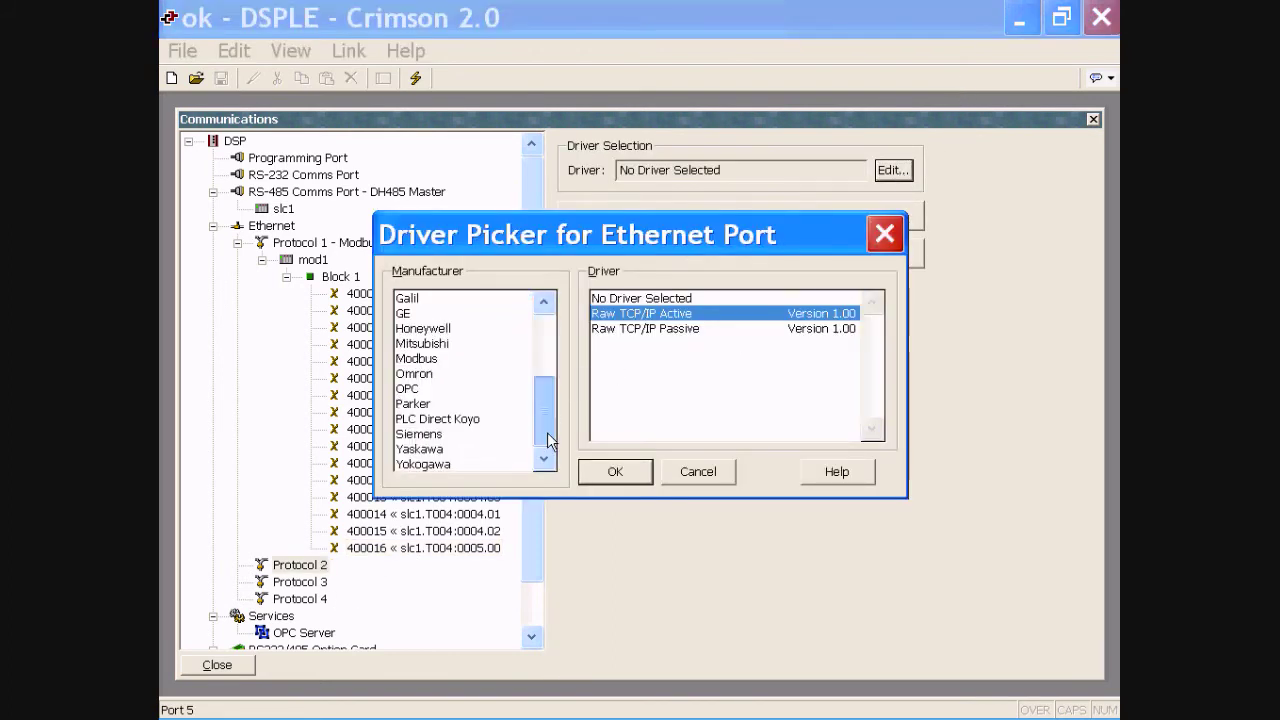
left_click(418, 434)
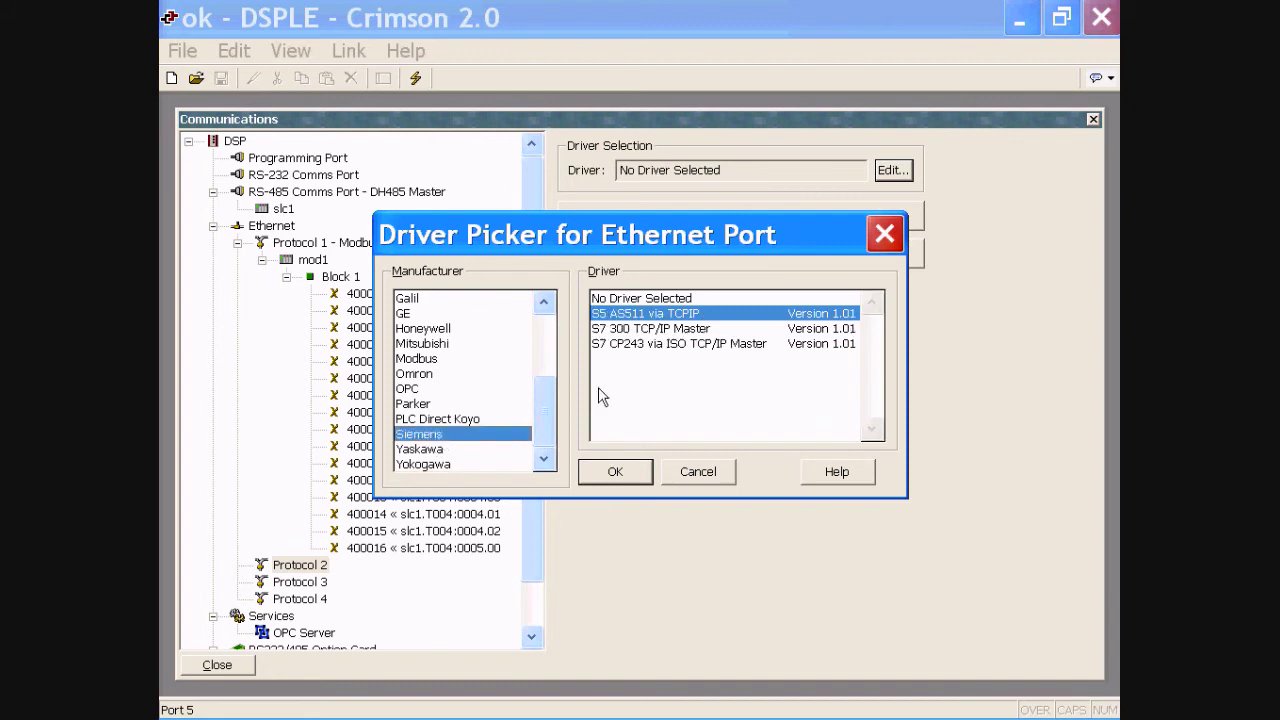
left_click(651, 345)
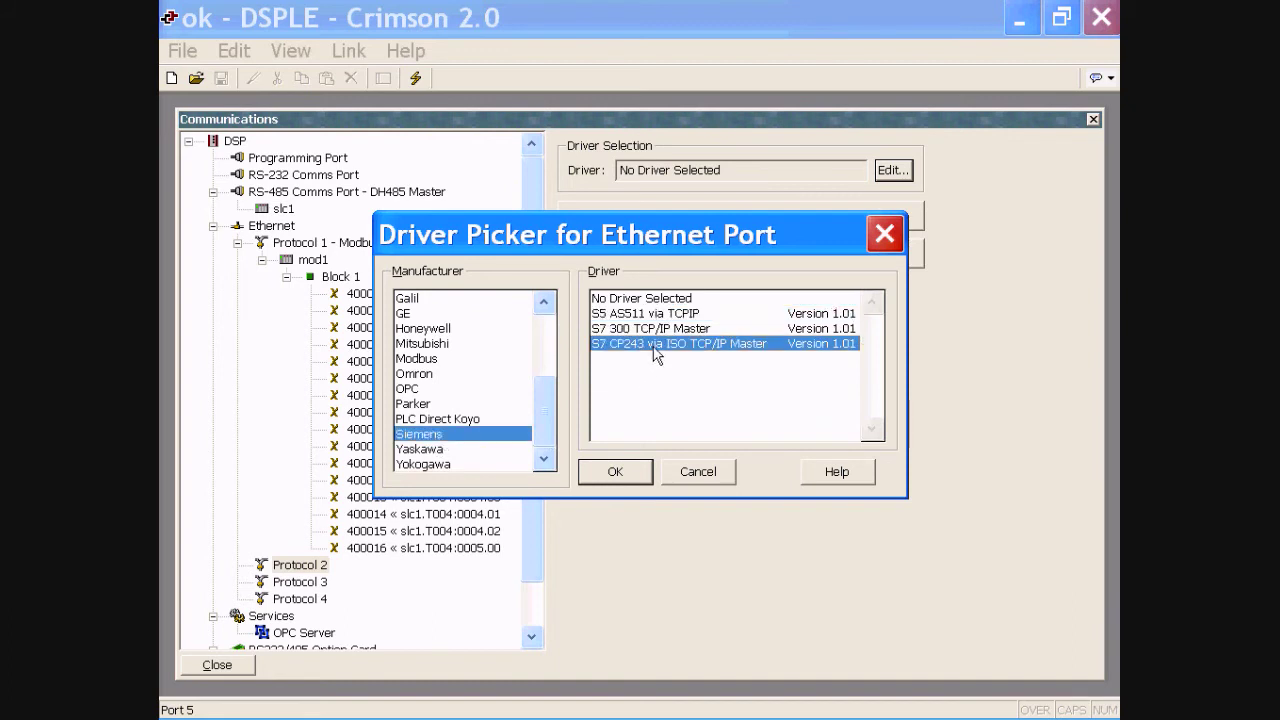
left_click(616, 472)
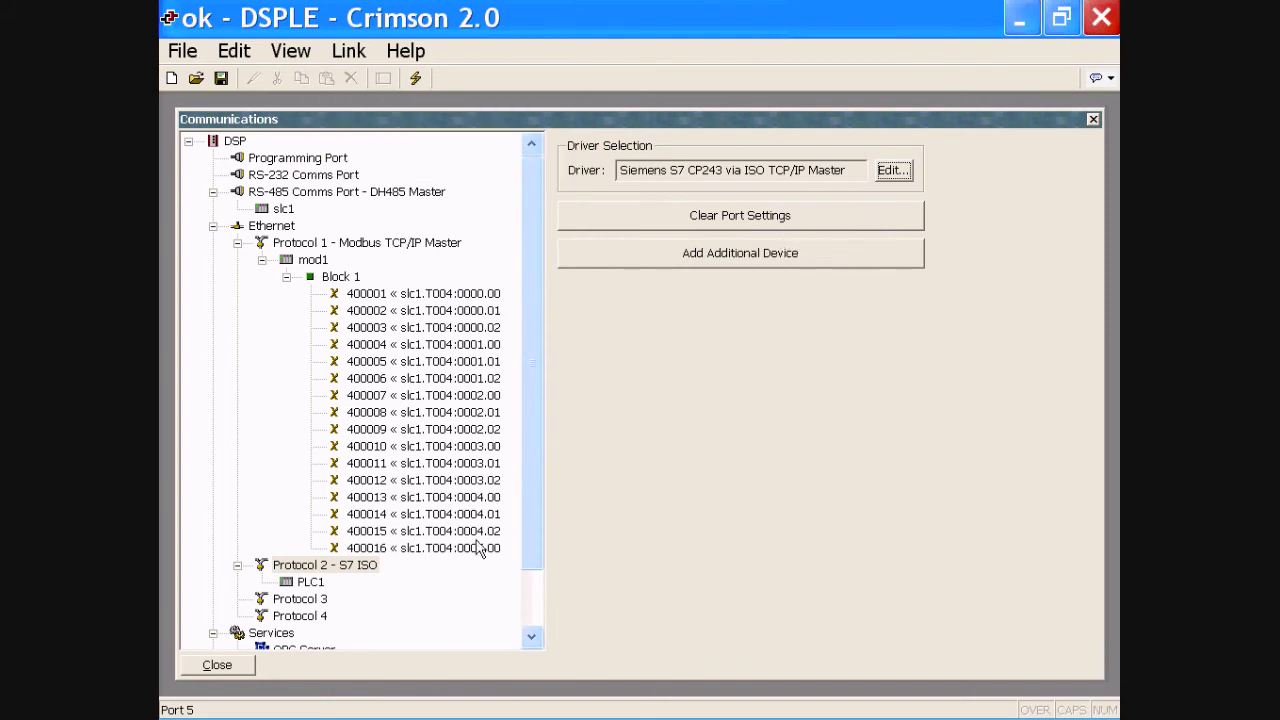
Rename the Protocol 2 PLC1 device to sms1
left_click(314, 588)
left_click(313, 584)
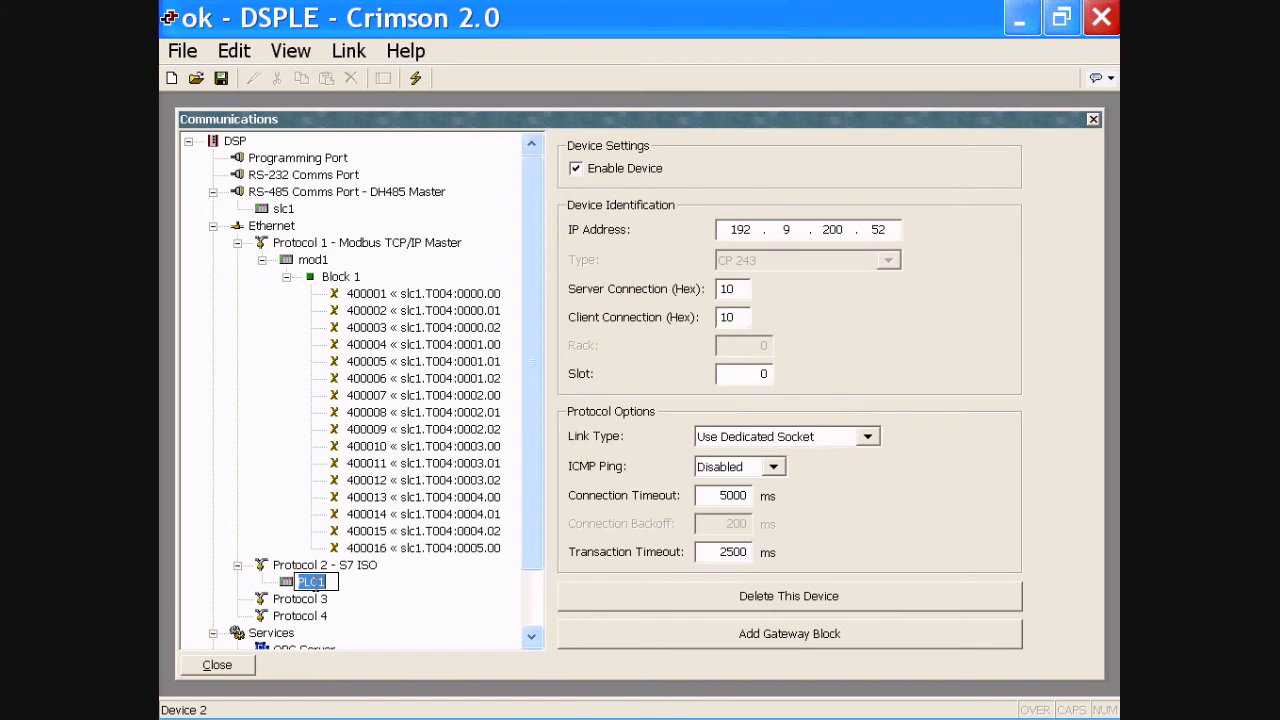
type("s1")
key("Return")
Add Block 1 under sms1, starting at Vx Variable Memory Vx0000 with size 64
right_click(305, 583)
left_click(367, 663)
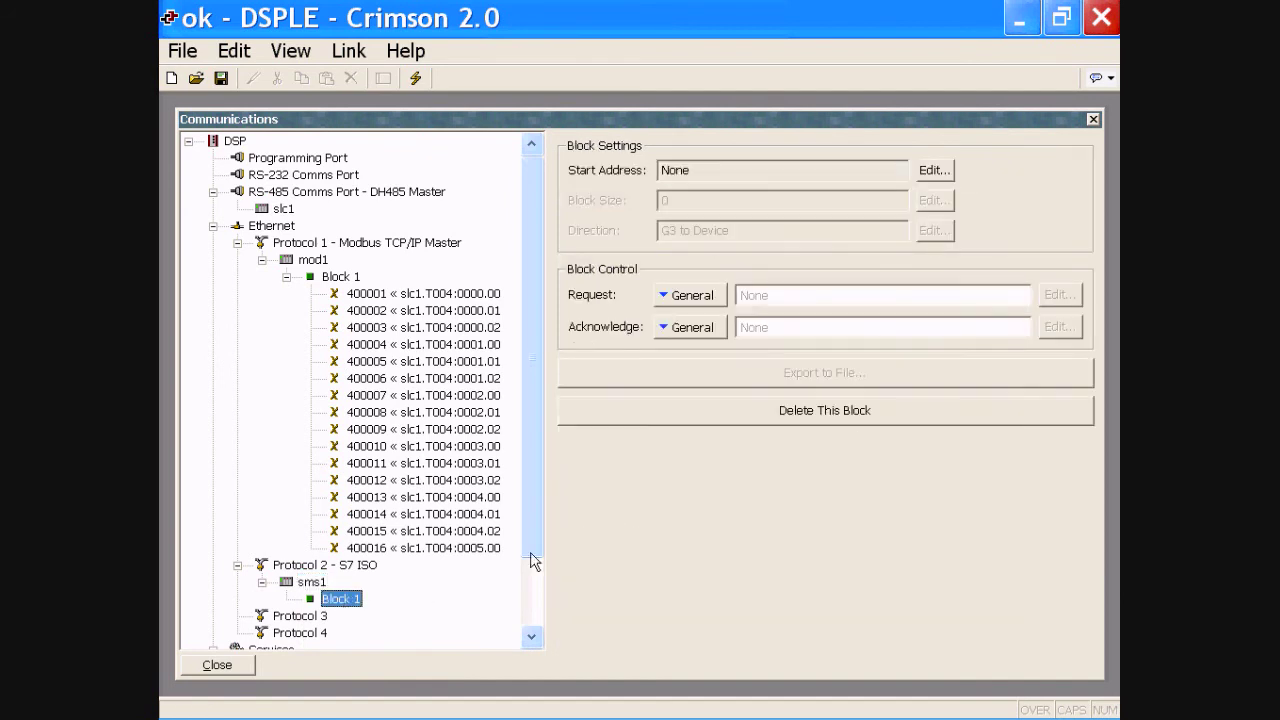
left_click(937, 172)
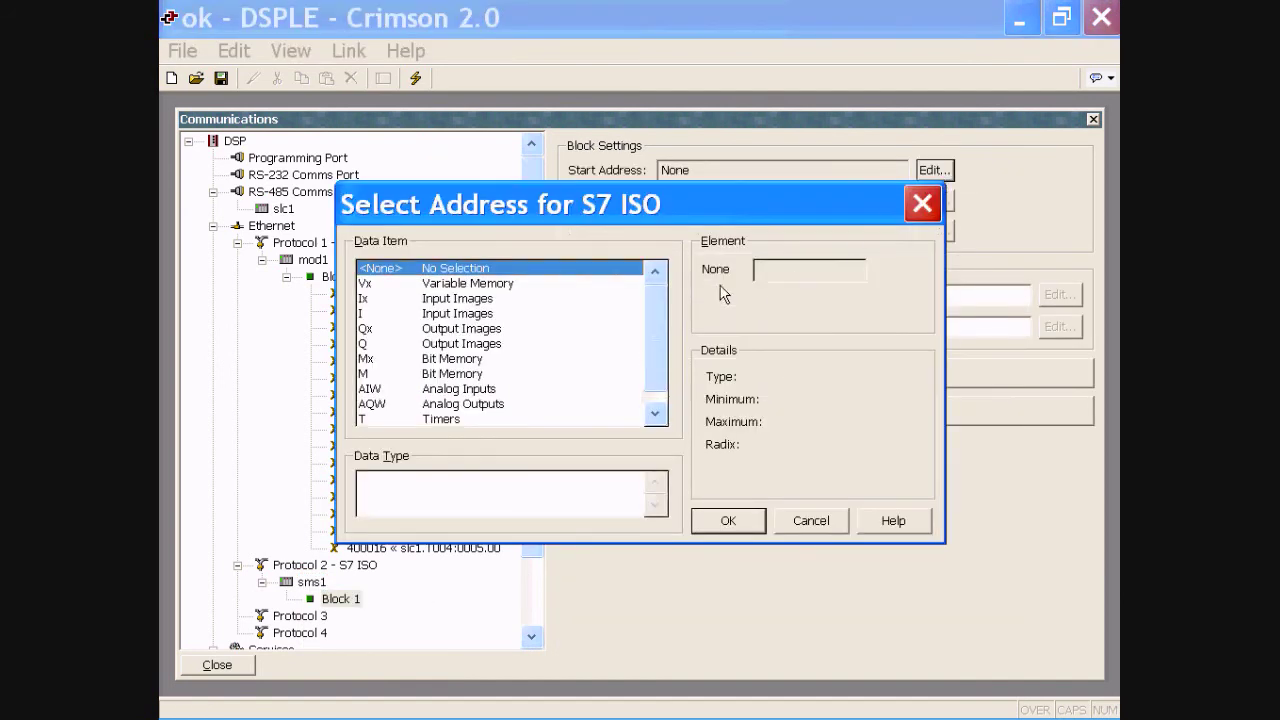
left_click(498, 284)
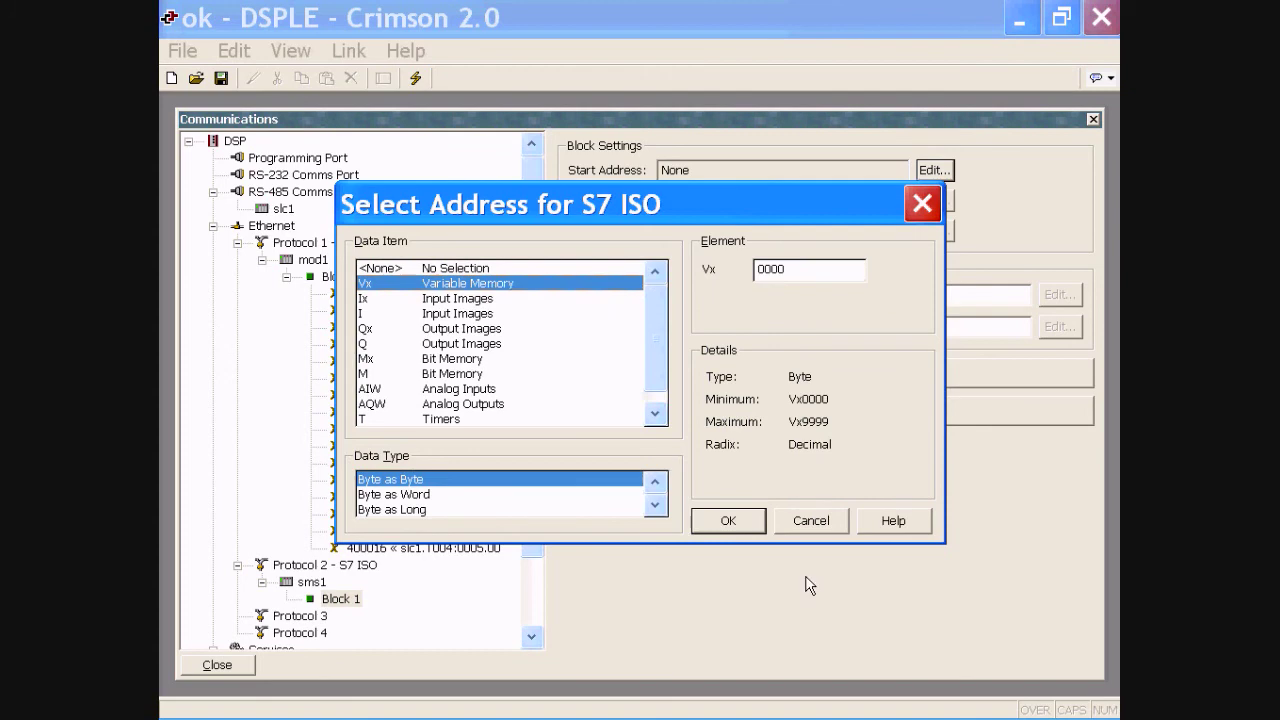
left_click(748, 522)
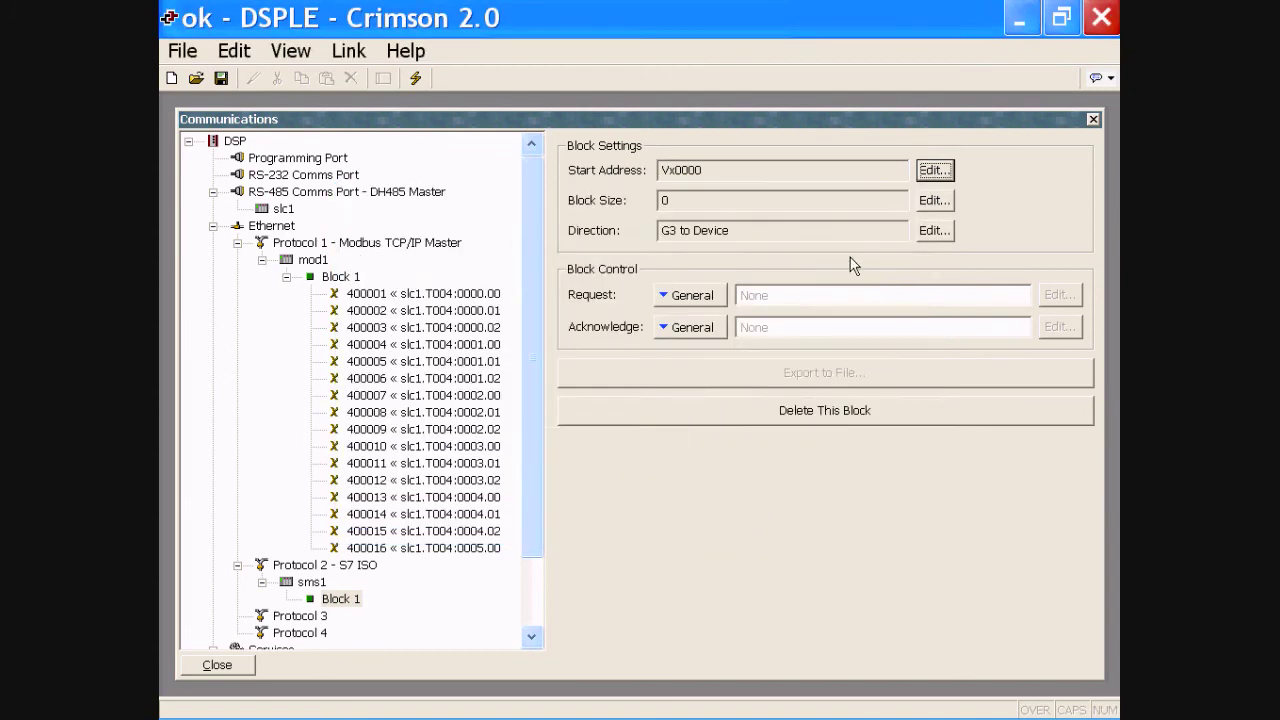
left_click(928, 203)
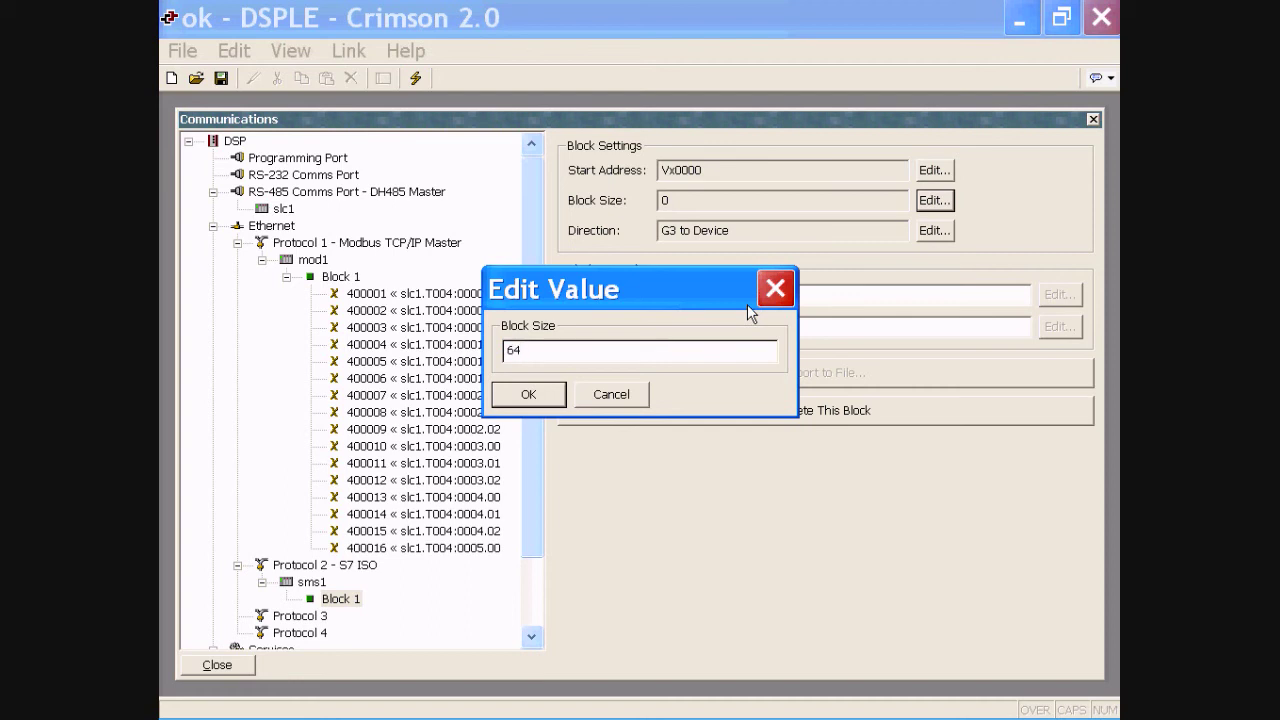
left_click(537, 400)
left_click_drag(531, 357, 542, 194)
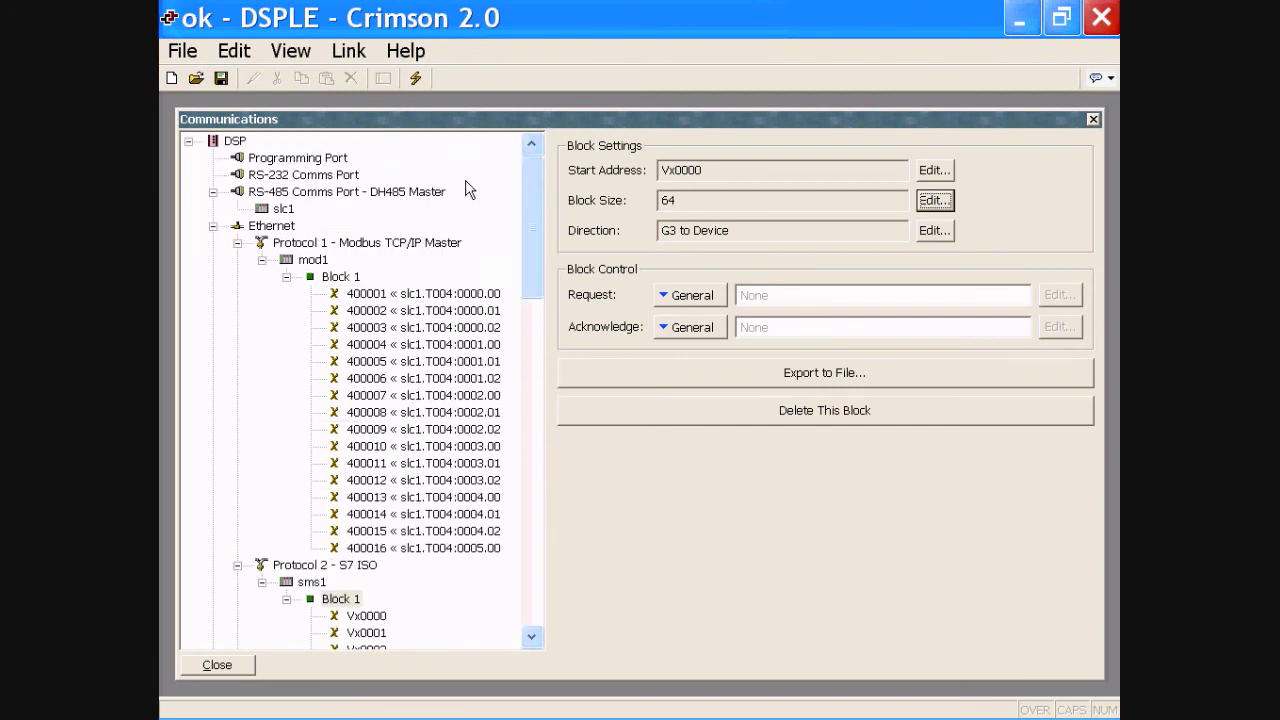
Map sms1 Block 1 Vx0000–Vx0063 onto mod1 analog inputs 300001–300064
left_click(372, 616)
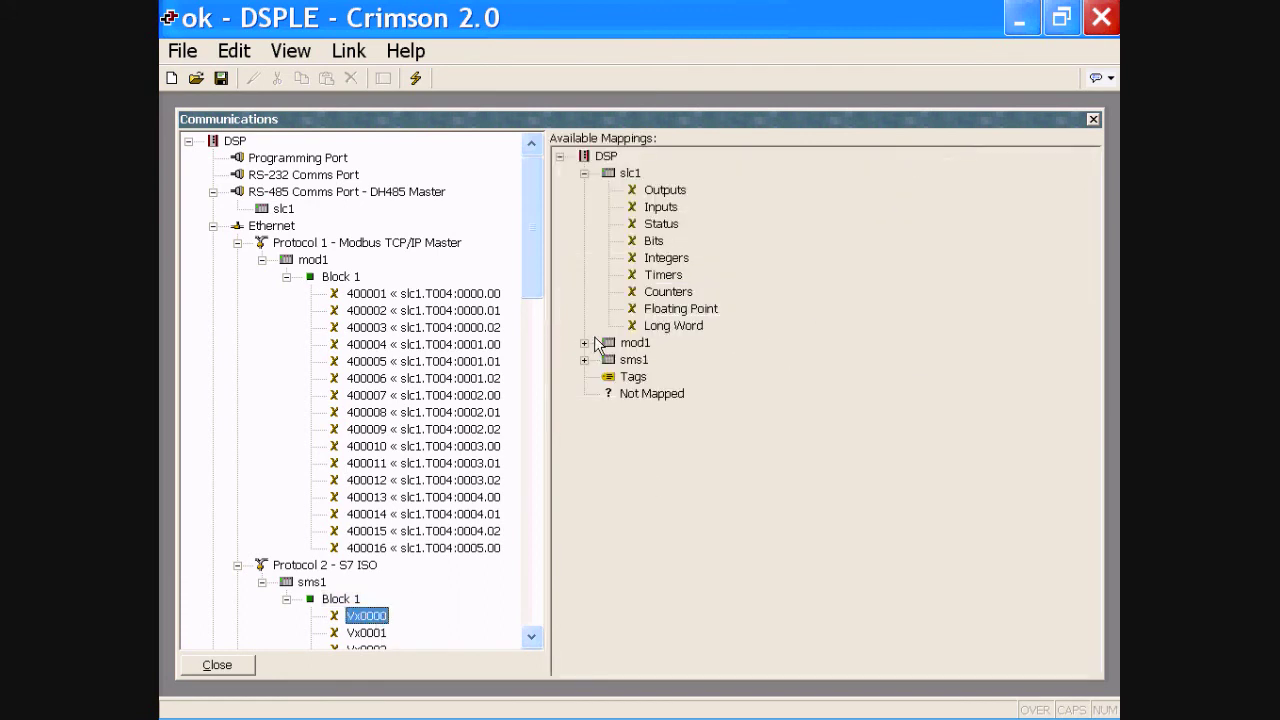
left_click(584, 343)
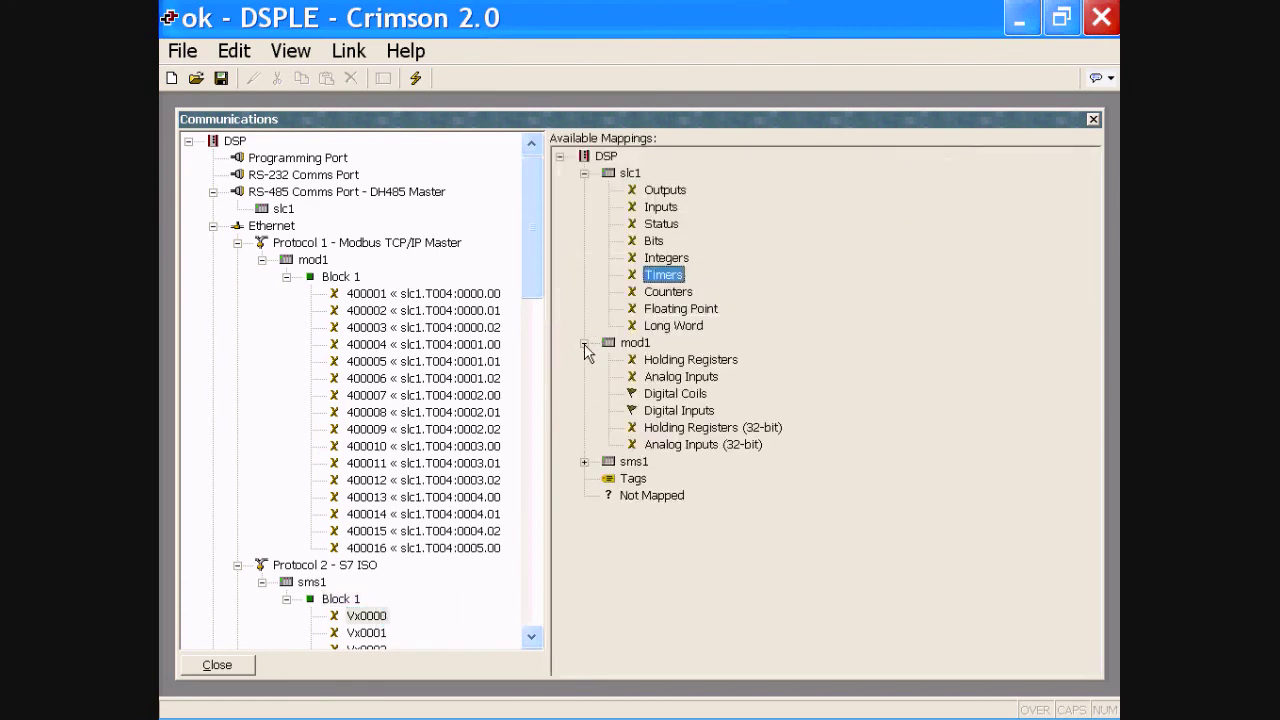
double_click(661, 378)
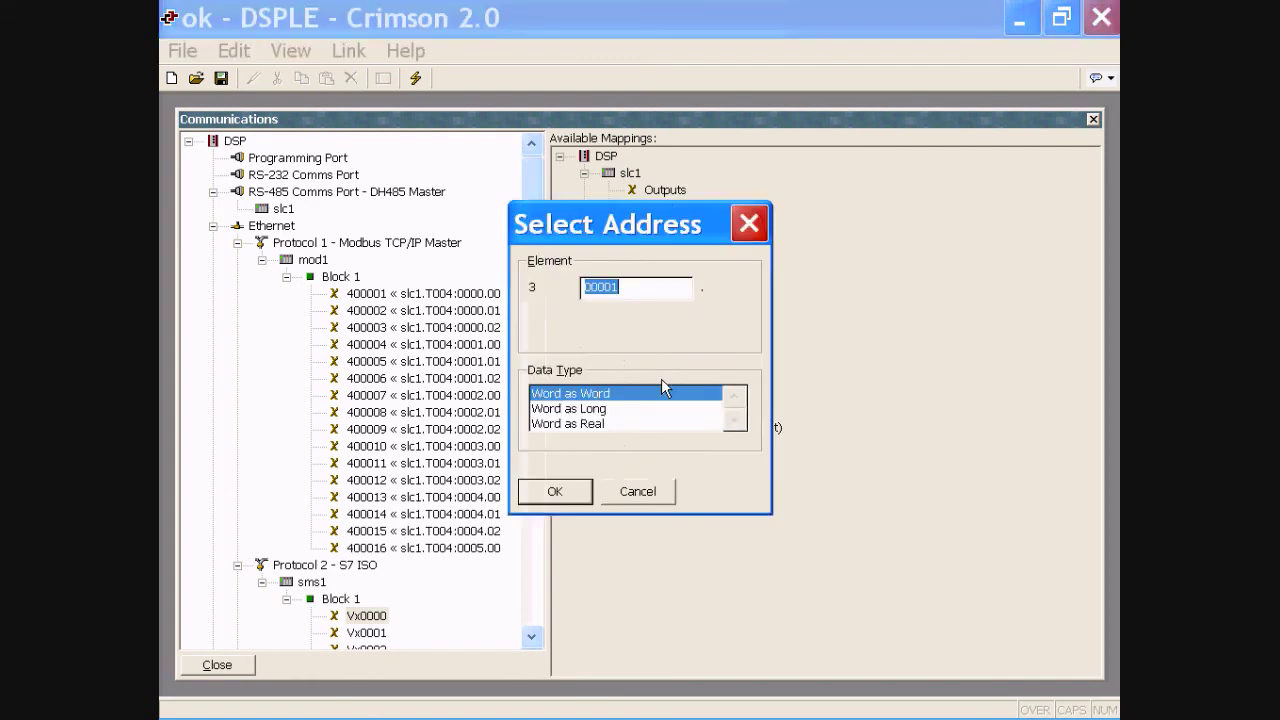
left_click(582, 492)
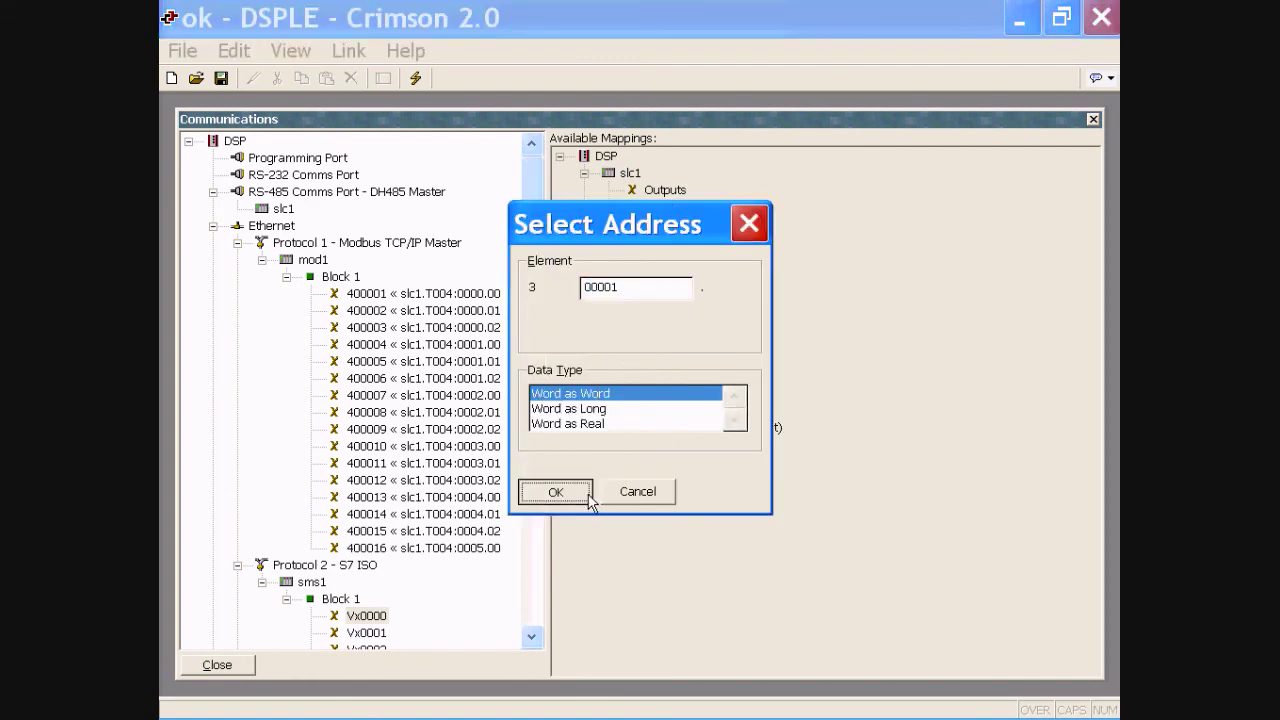
left_click(530, 396)
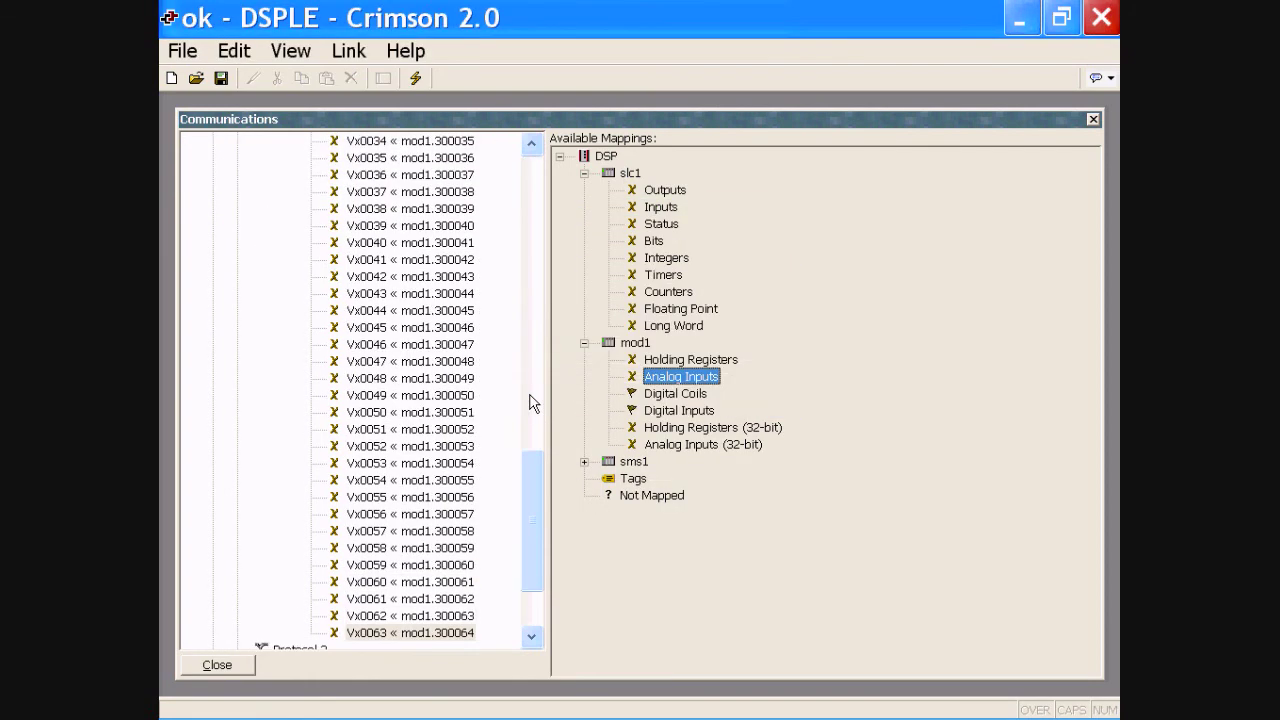
left_click_drag(526, 494, 537, 194)
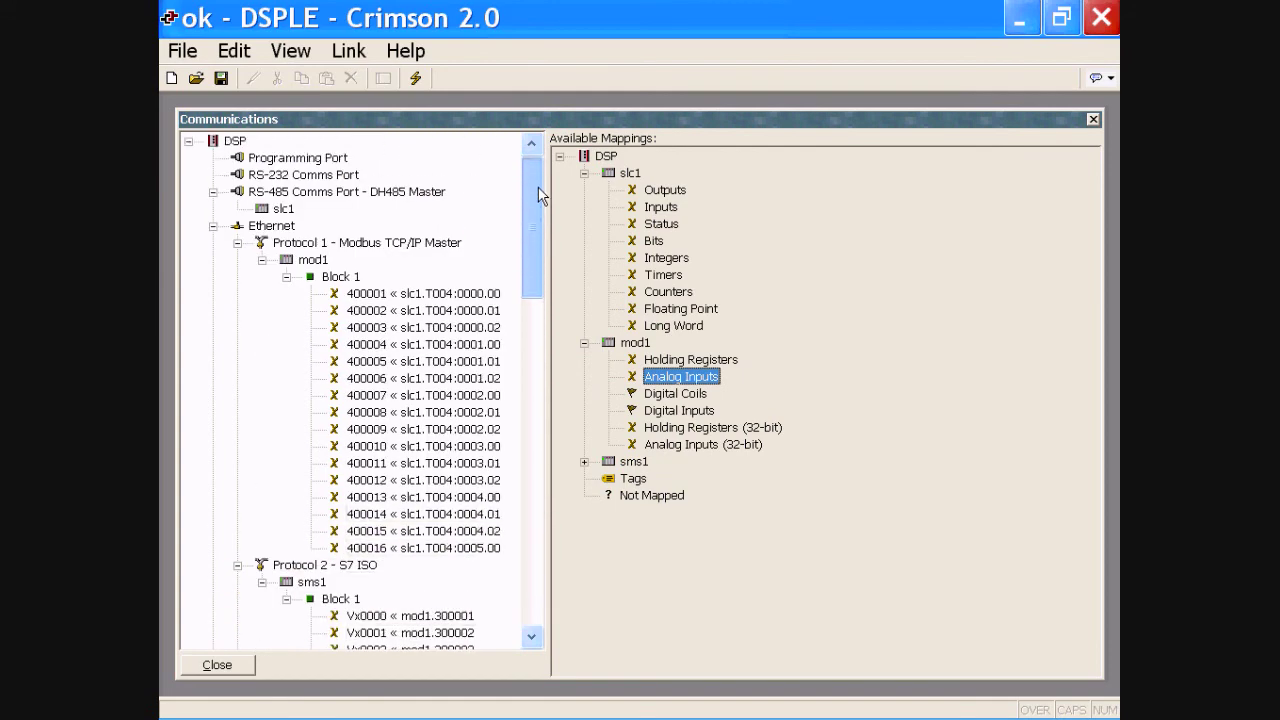